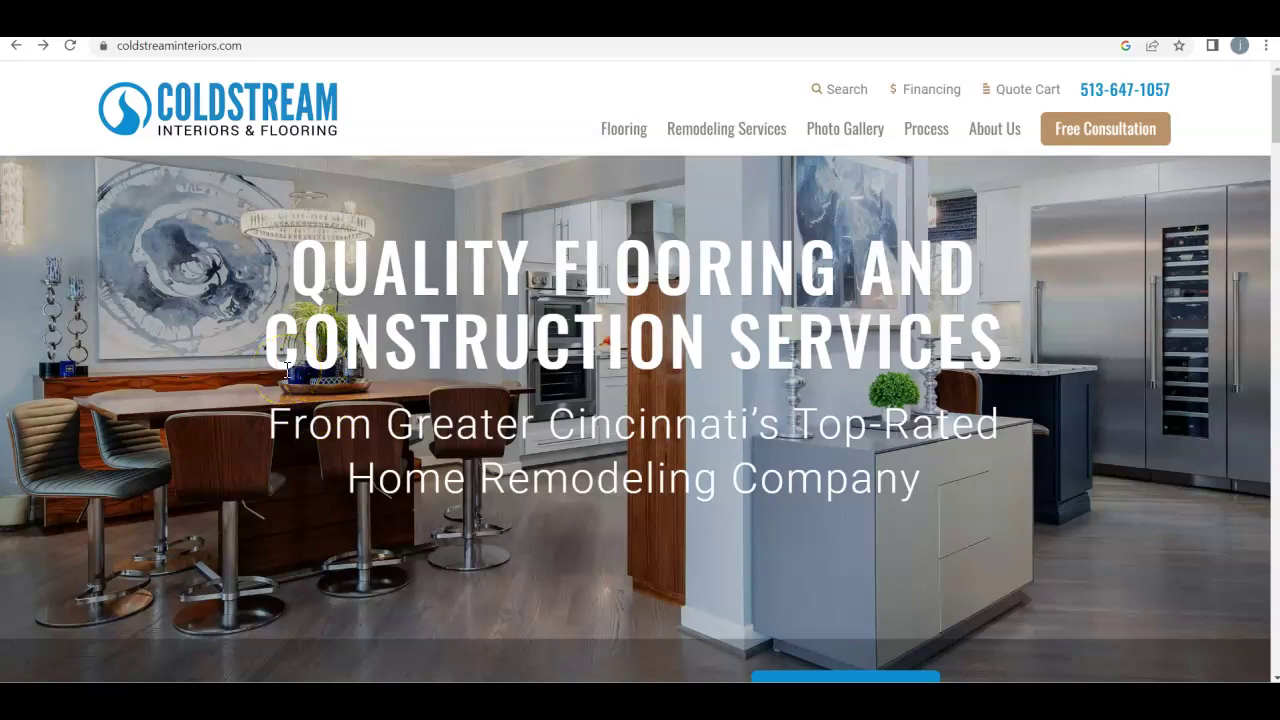
Step: Look through the flooring and remodeling sections of the Coldstream Interiors homepage
left_click(233, 384)
mouse_move(611, 110)
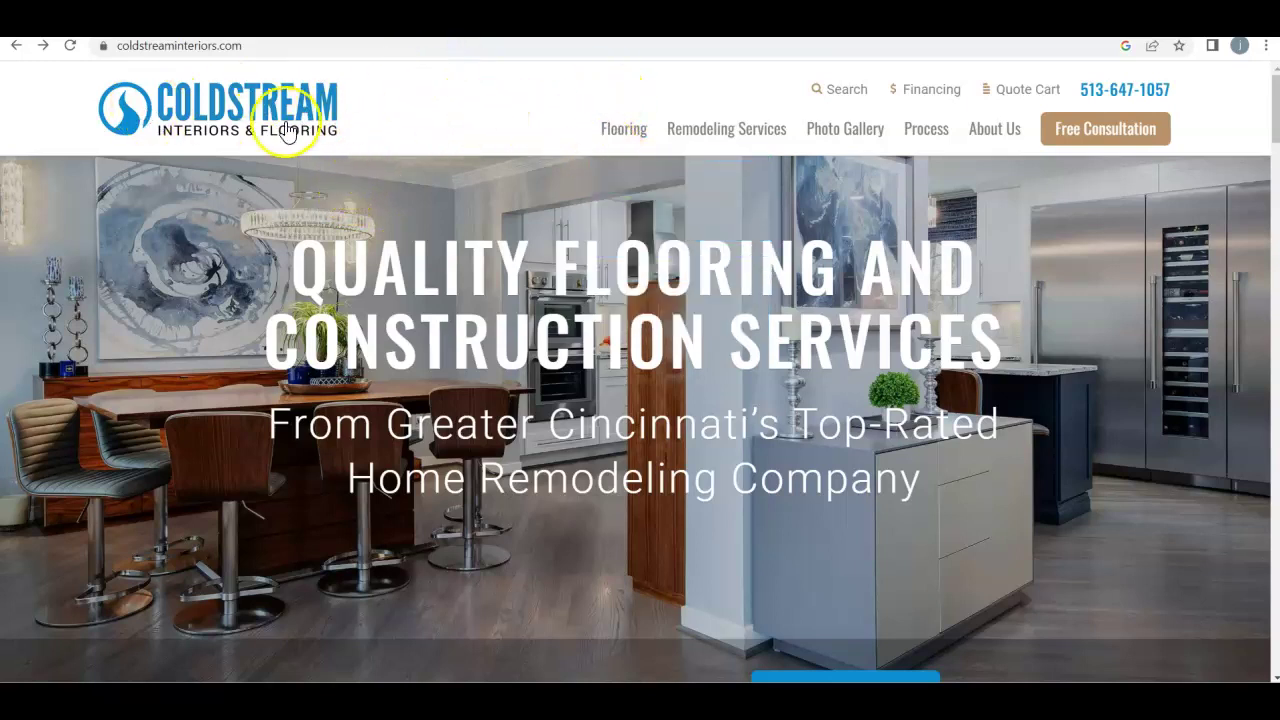
mouse_move(722, 149)
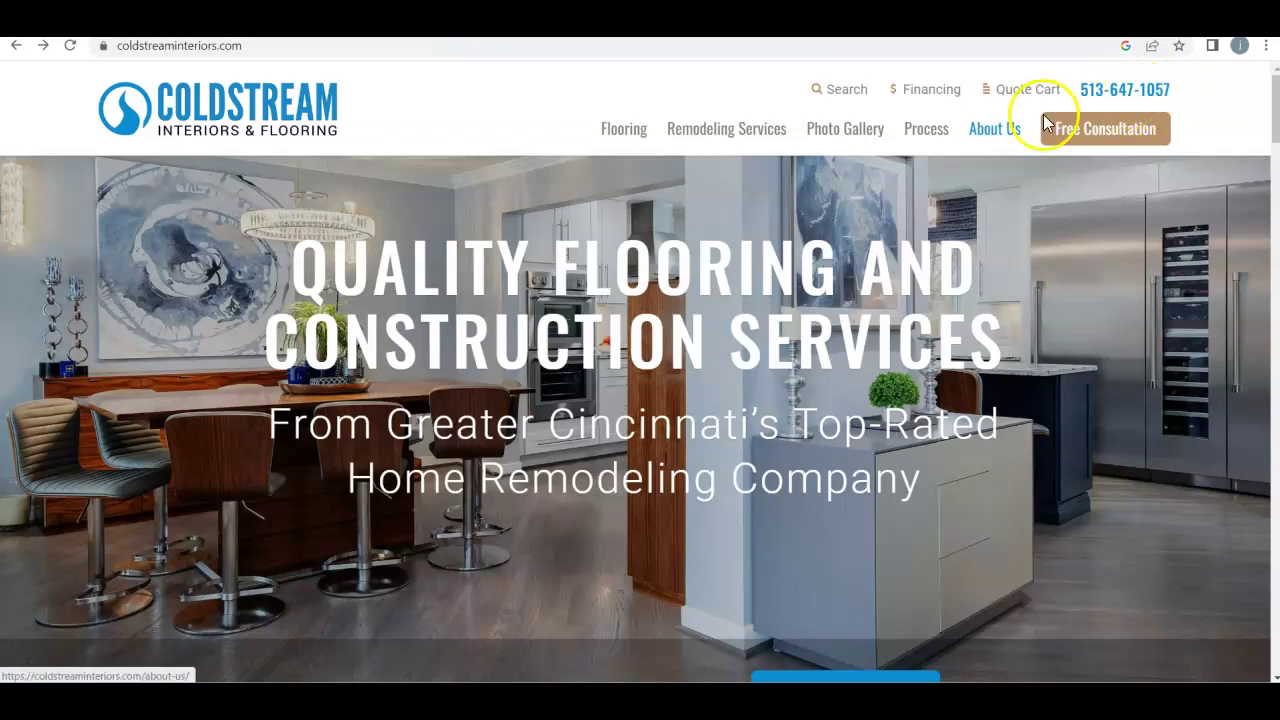
scroll(629, 458, "down", 3)
scroll(625, 452, "down", 3)
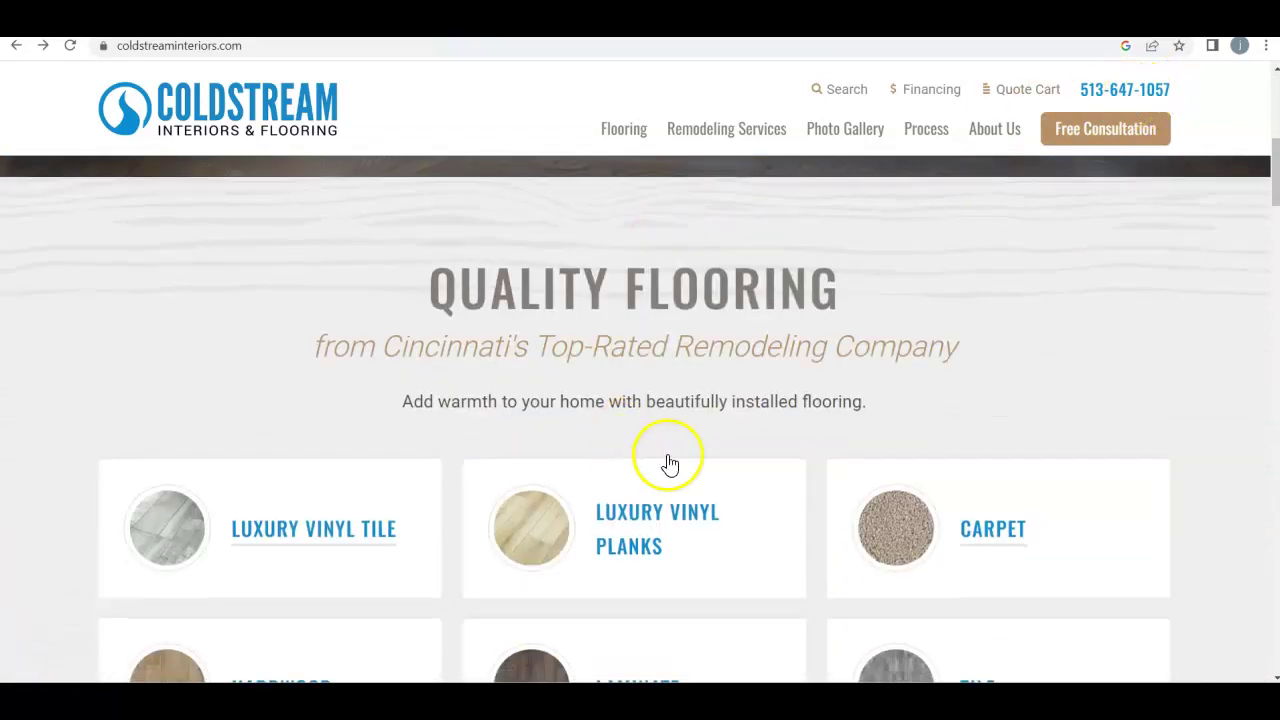
scroll(657, 454, "down", 3)
scroll(580, 275, "down", 3)
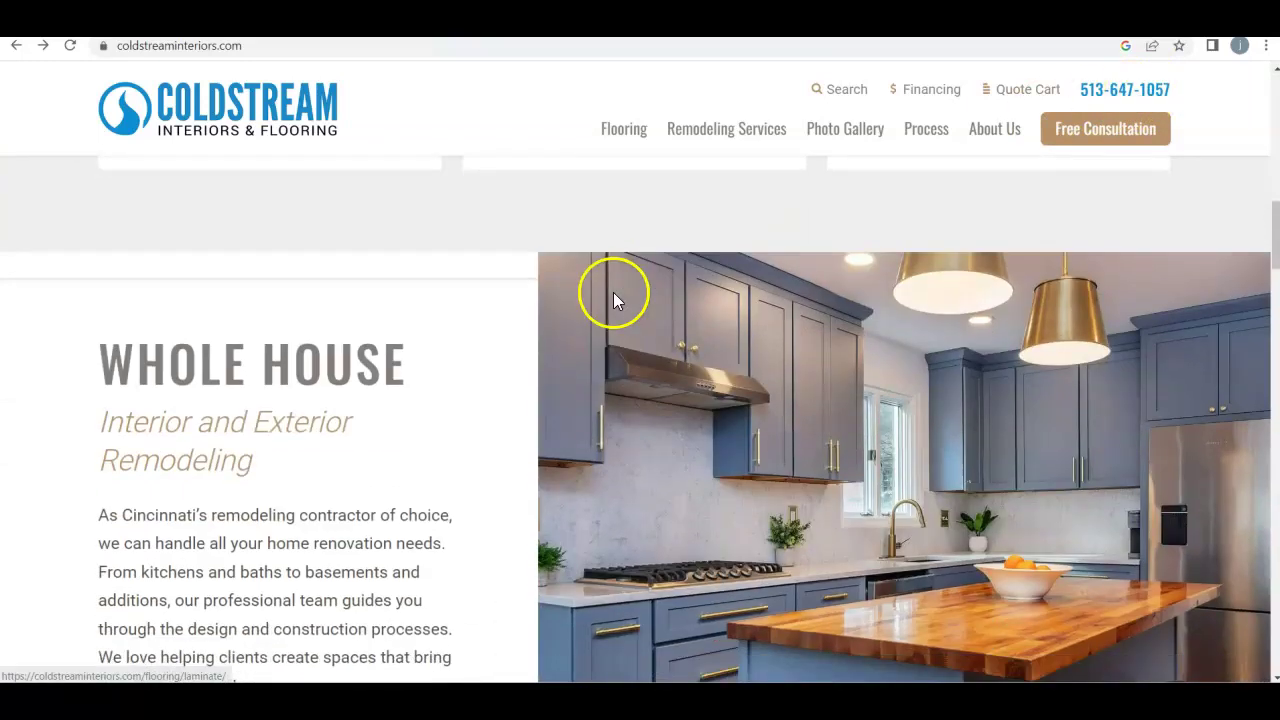
scroll(437, 431, "down", 3)
scroll(360, 300, "up", 1)
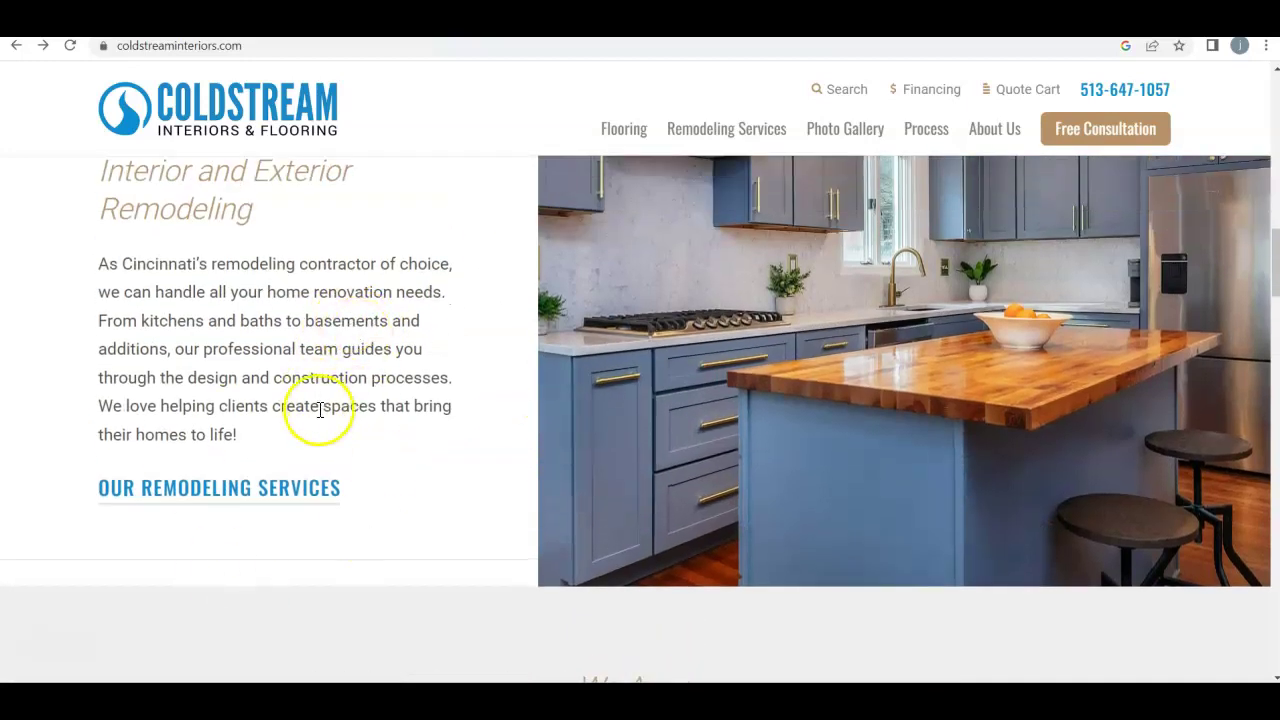
scroll(322, 409, "up", 2)
Step: Continue past the company history to the footer, then return to the Why Choose section
scroll(330, 410, "down", 10)
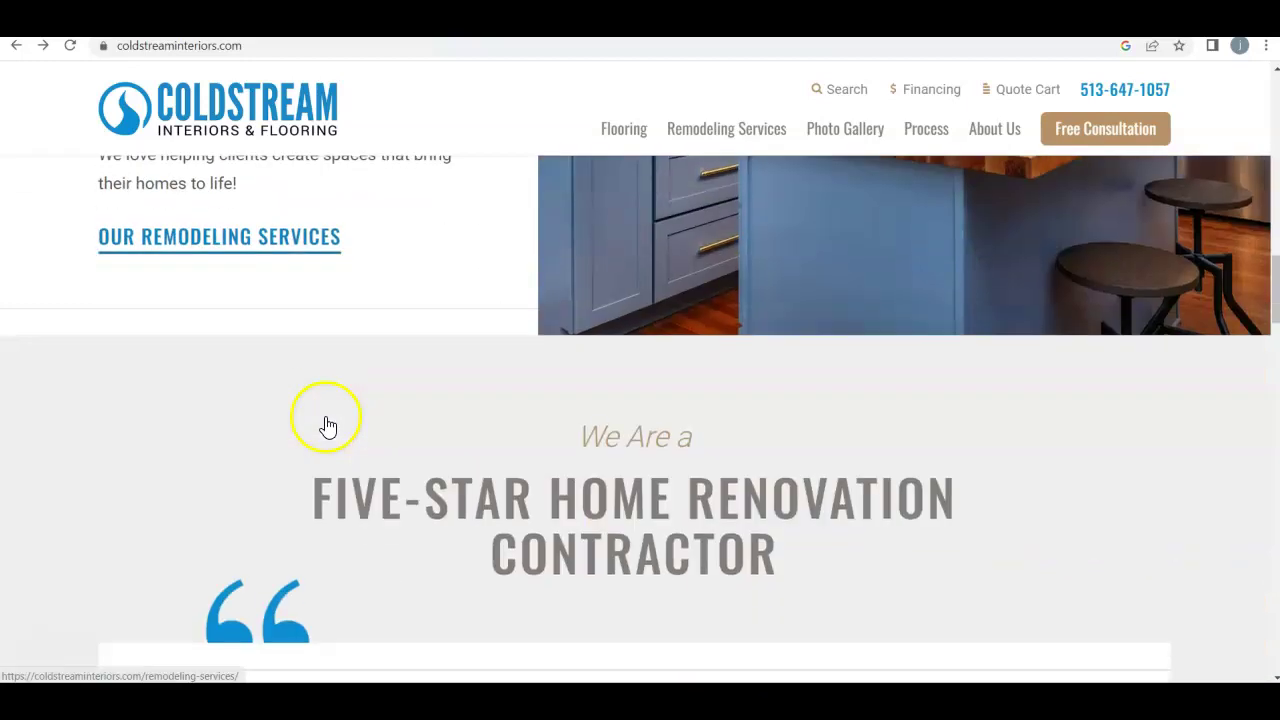
scroll(333, 408, "down", 5)
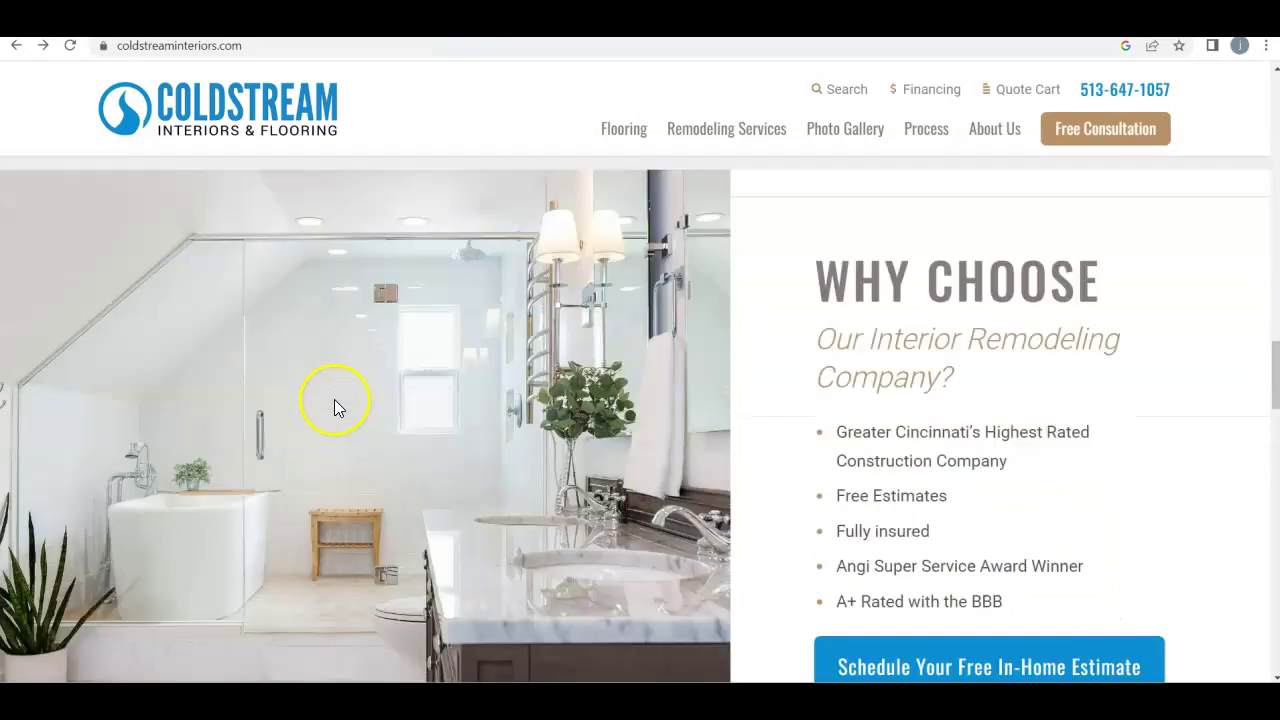
scroll(702, 362, "down", 8)
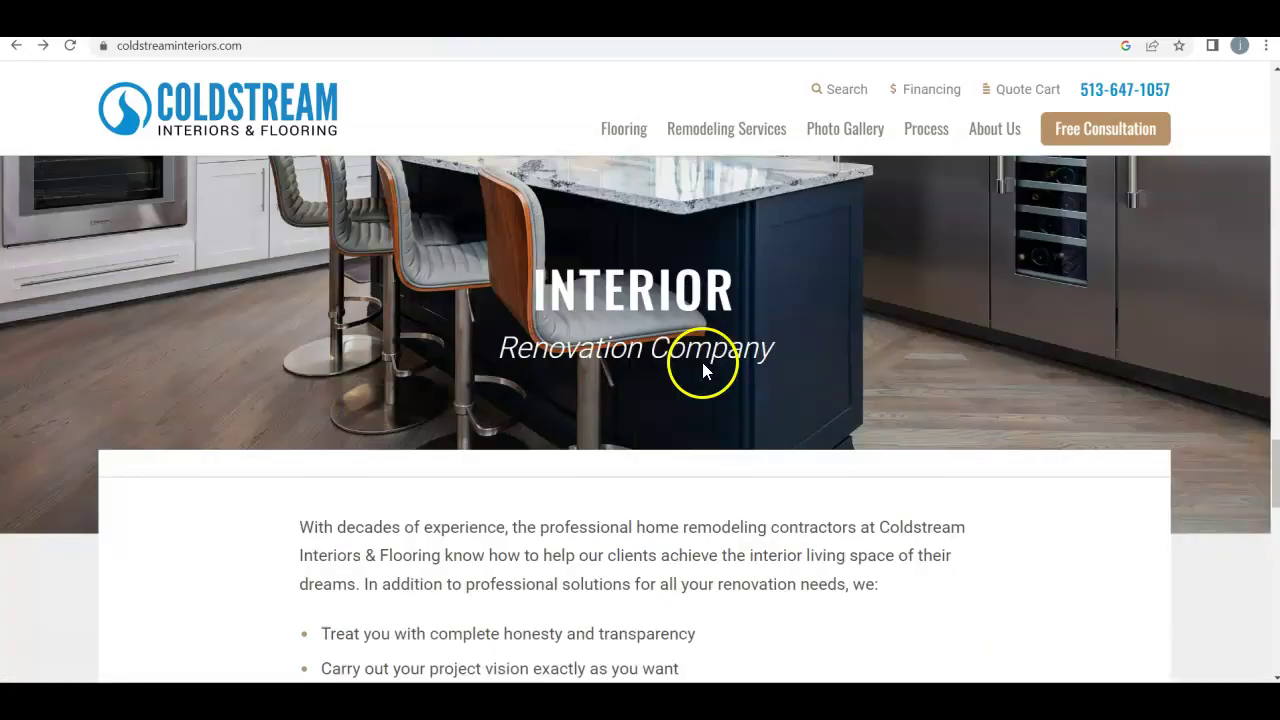
scroll(705, 371, "down", 9)
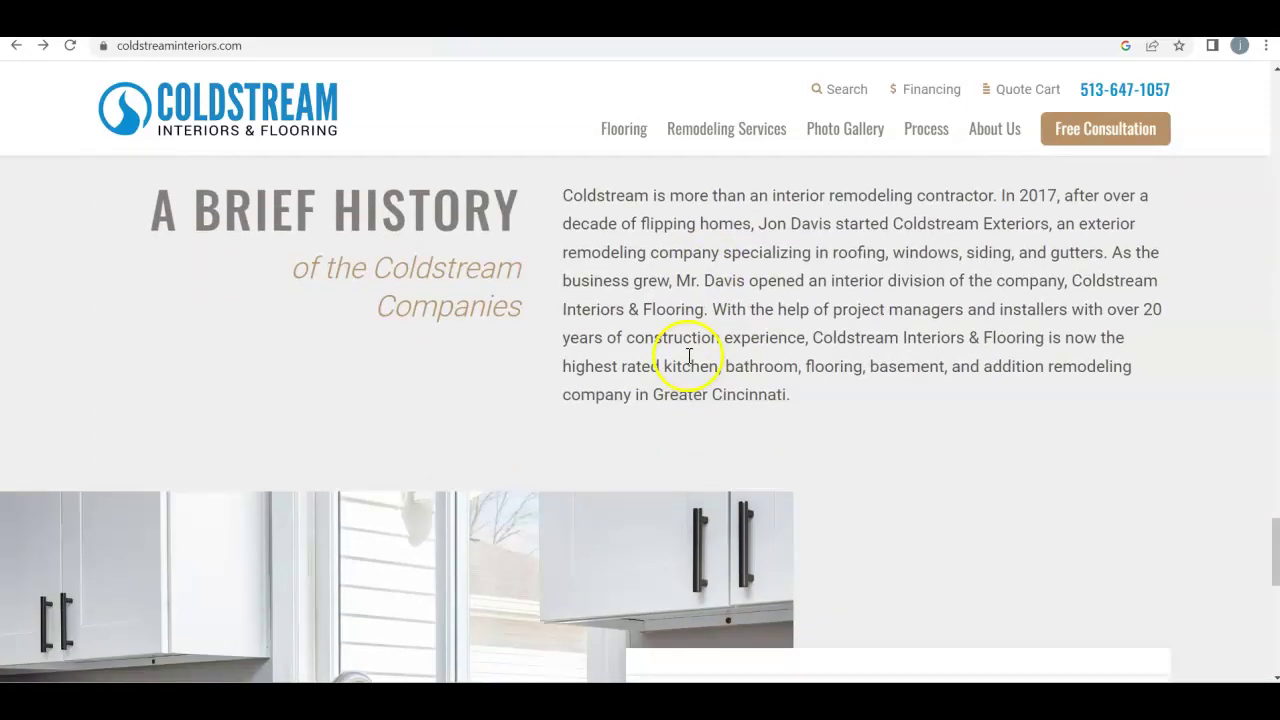
scroll(593, 371, "down", 3)
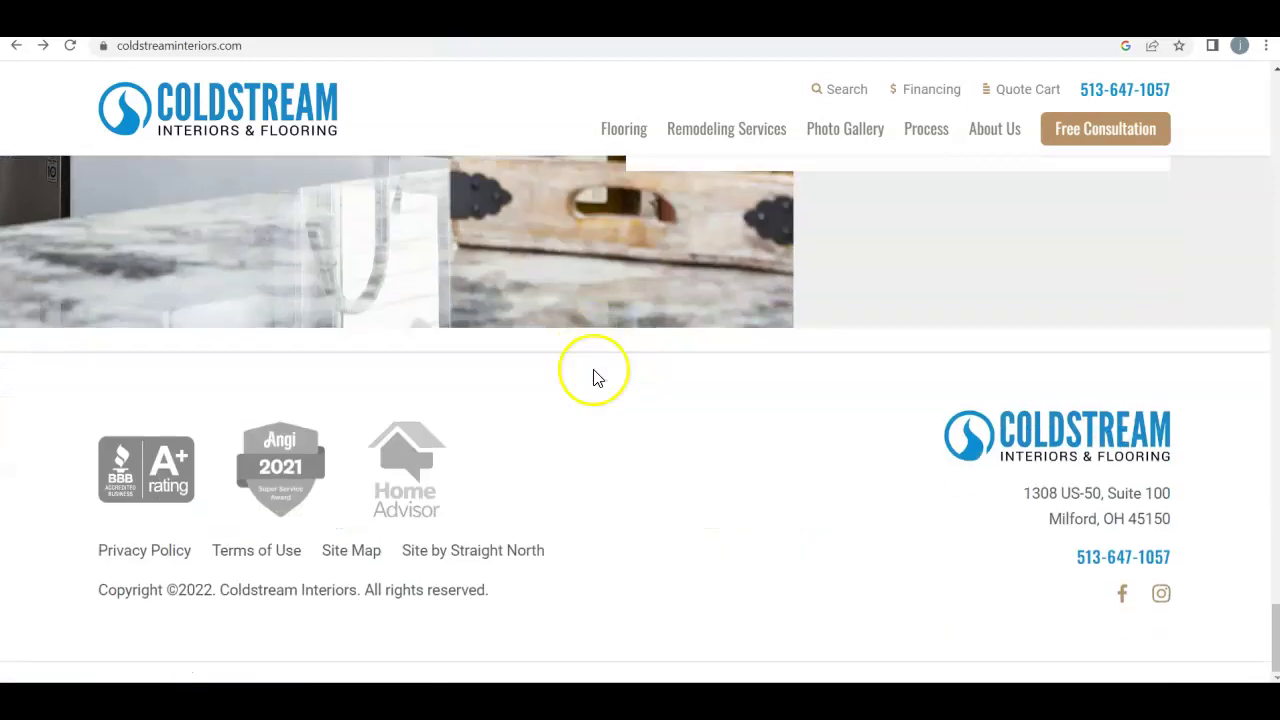
scroll(640, 413, "up", 4)
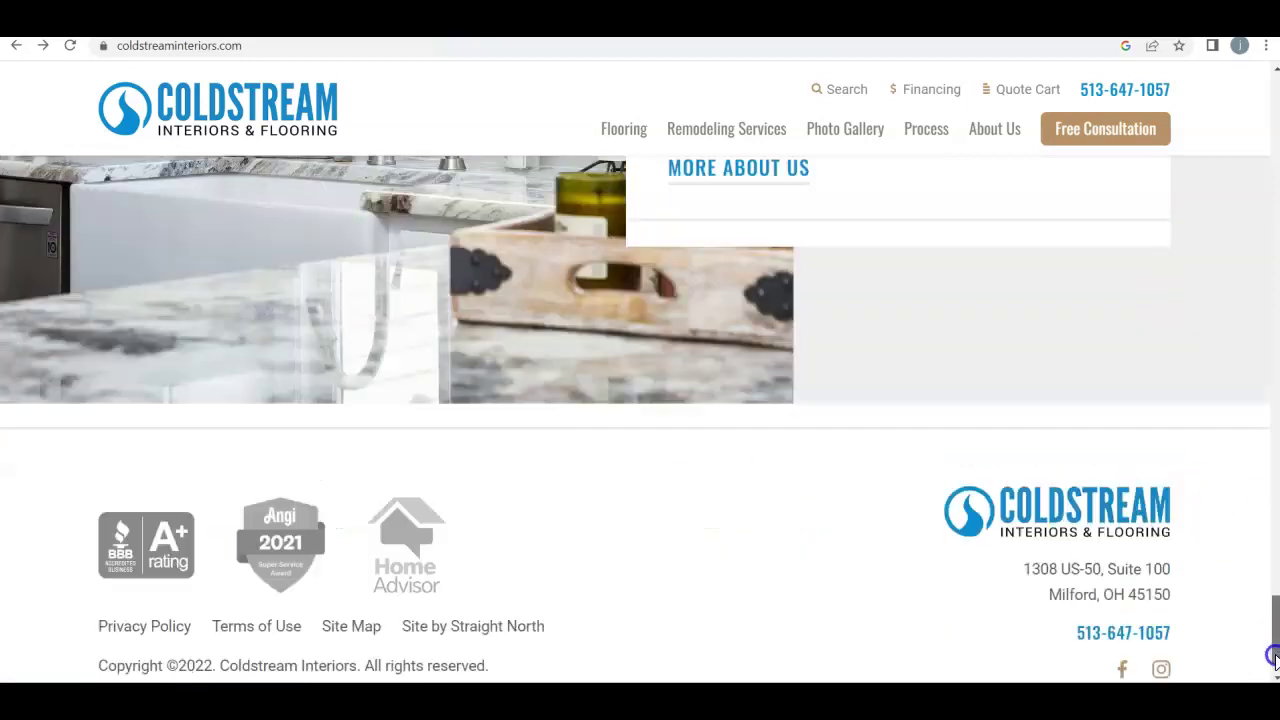
scroll(1265, 435, "up", 10)
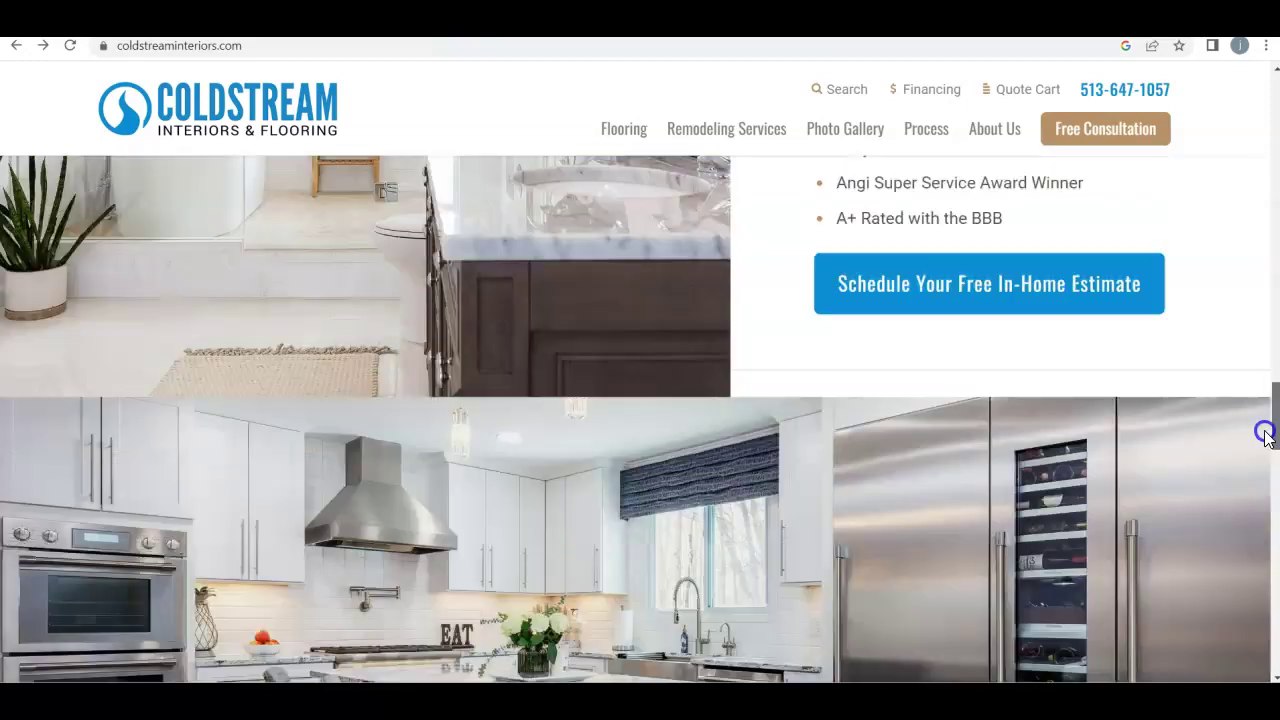
Step: Return to the top of the Coldstream Interiors homepage
left_click_drag(1265, 435, 1274, 120)
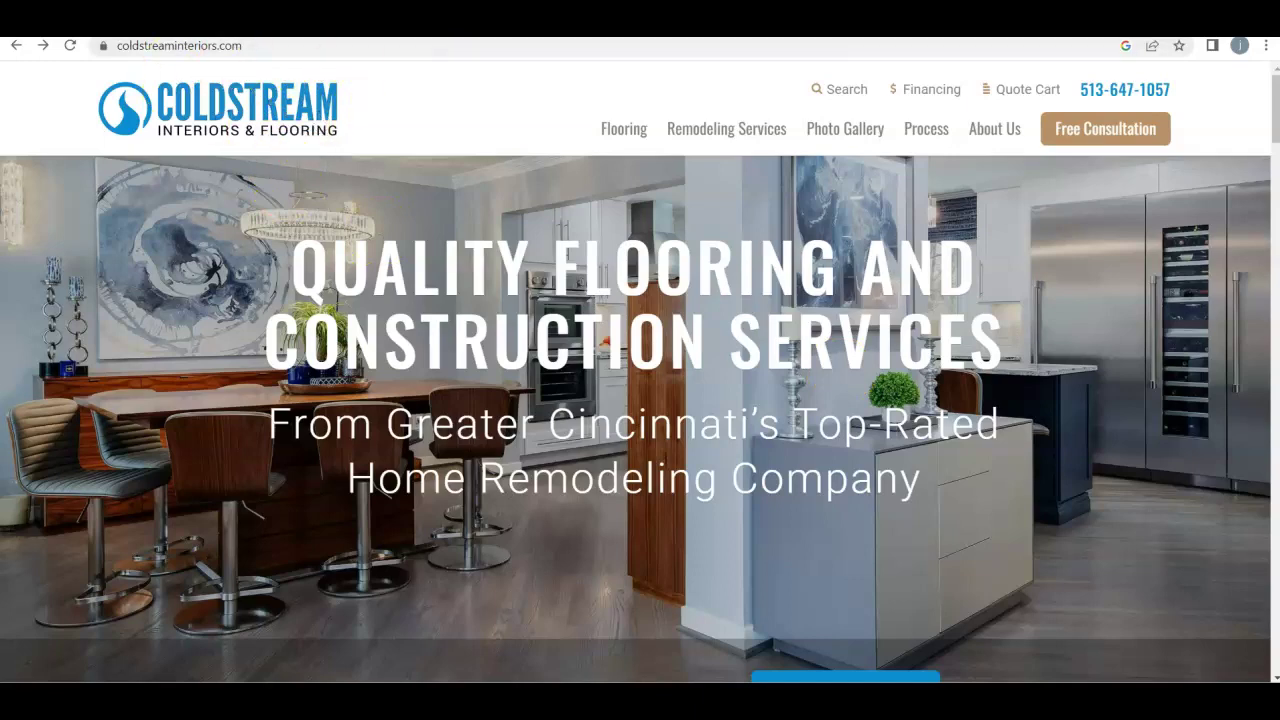
left_click(360, 20)
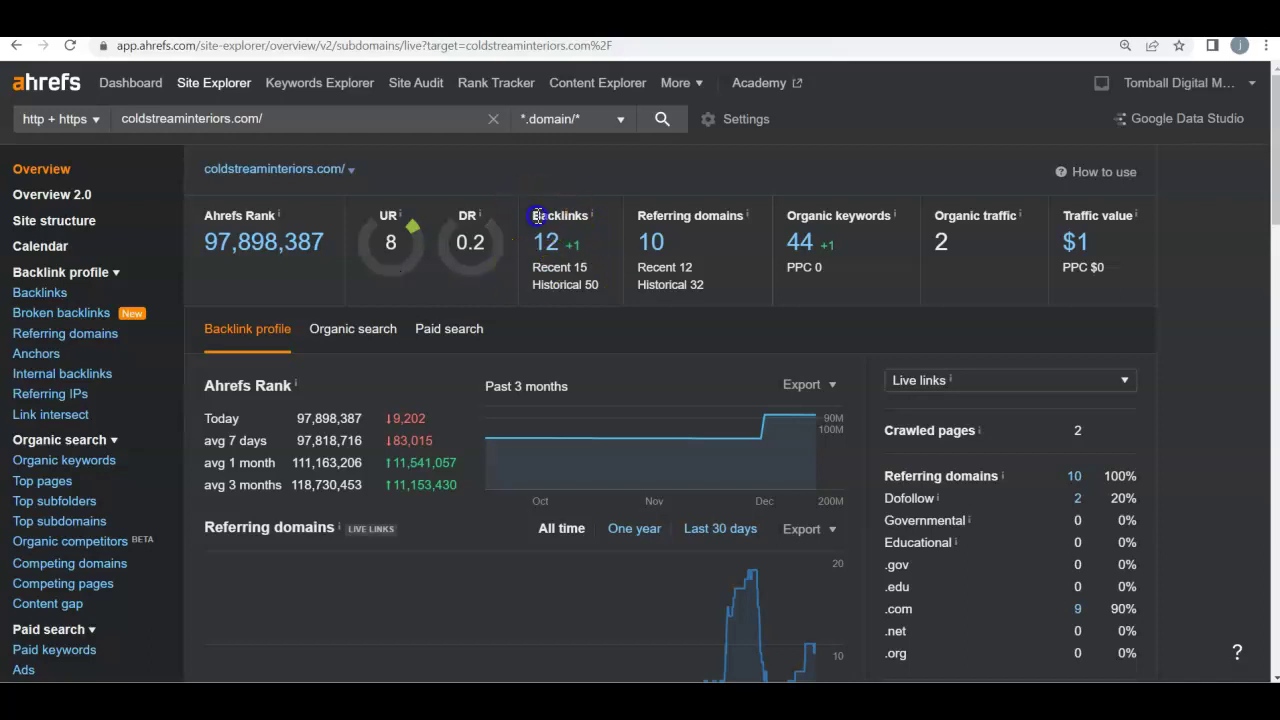
left_click_drag(533, 215, 593, 215)
Step: Open Organic keywords and mark positions 13 (cincinnati patio company) and 17 (sunrooms cincinnati)
left_click(758, 290)
left_click(784, 228)
left_click_drag(799, 217, 903, 219)
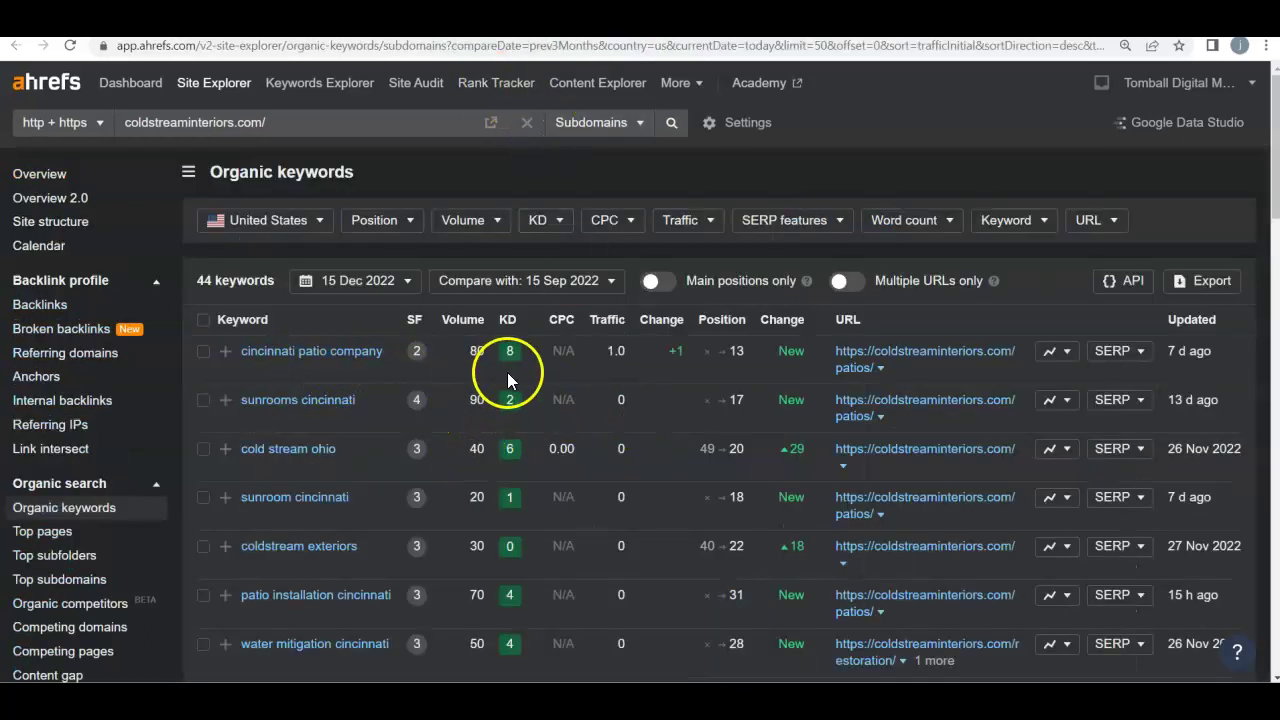
double_click(730, 352)
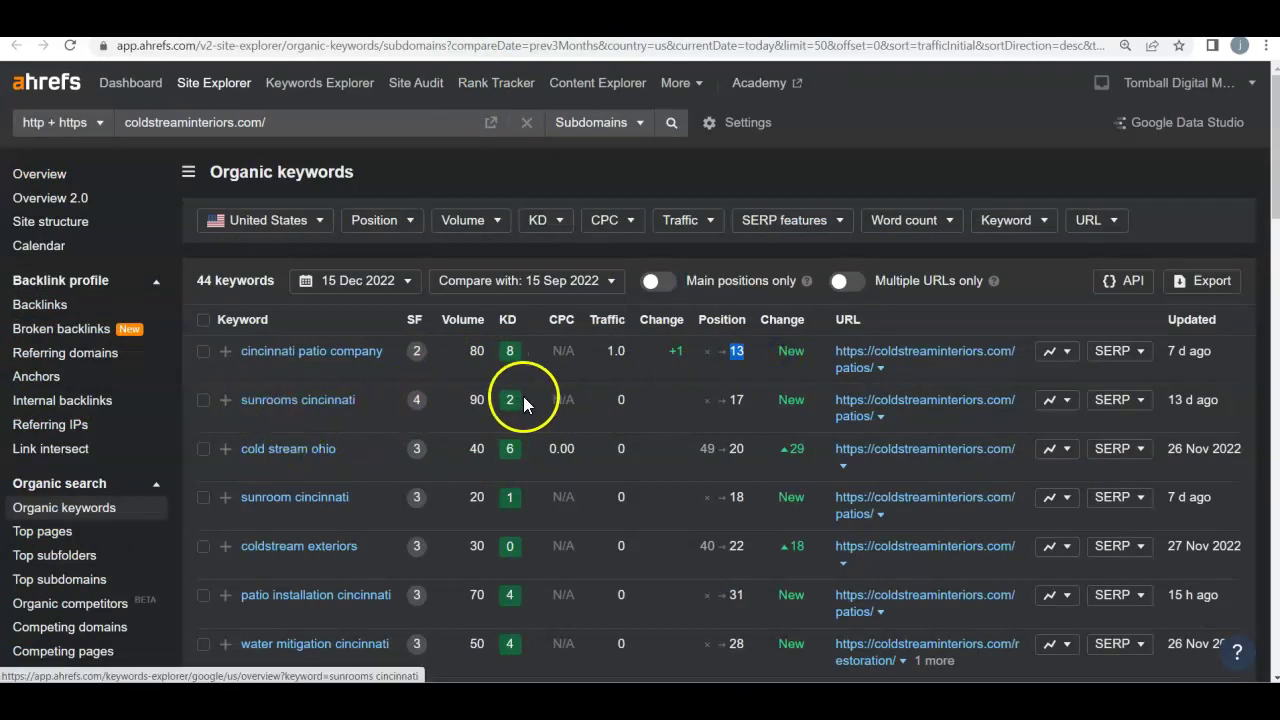
double_click(736, 400)
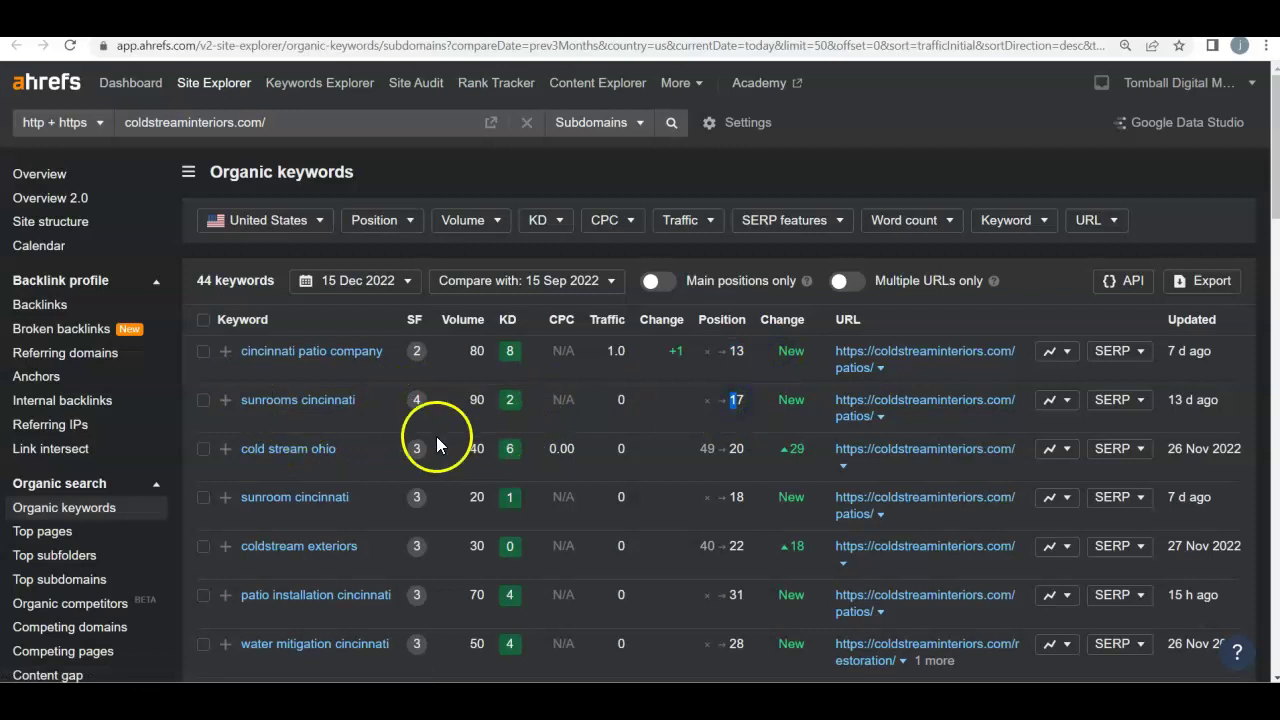
scroll(438, 430, "down", 1)
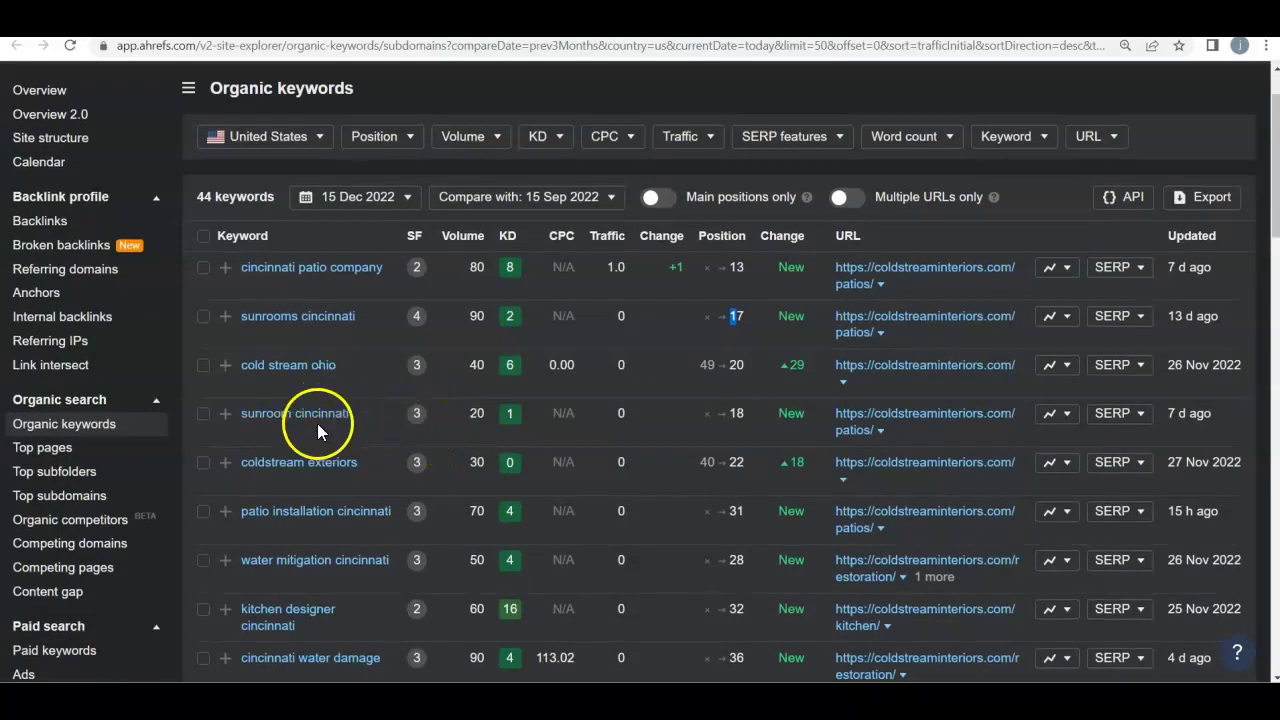
double_click(736, 413)
scroll(389, 449, "down", 1)
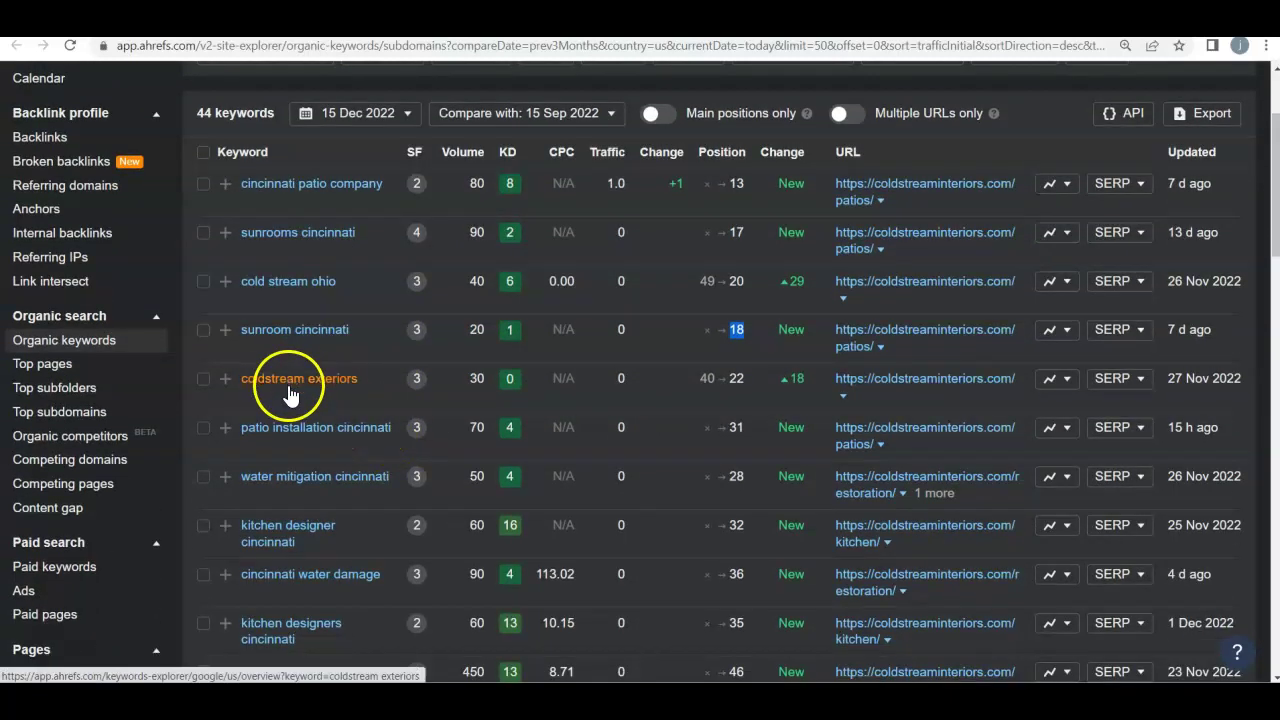
scroll(300, 370, "down", 1)
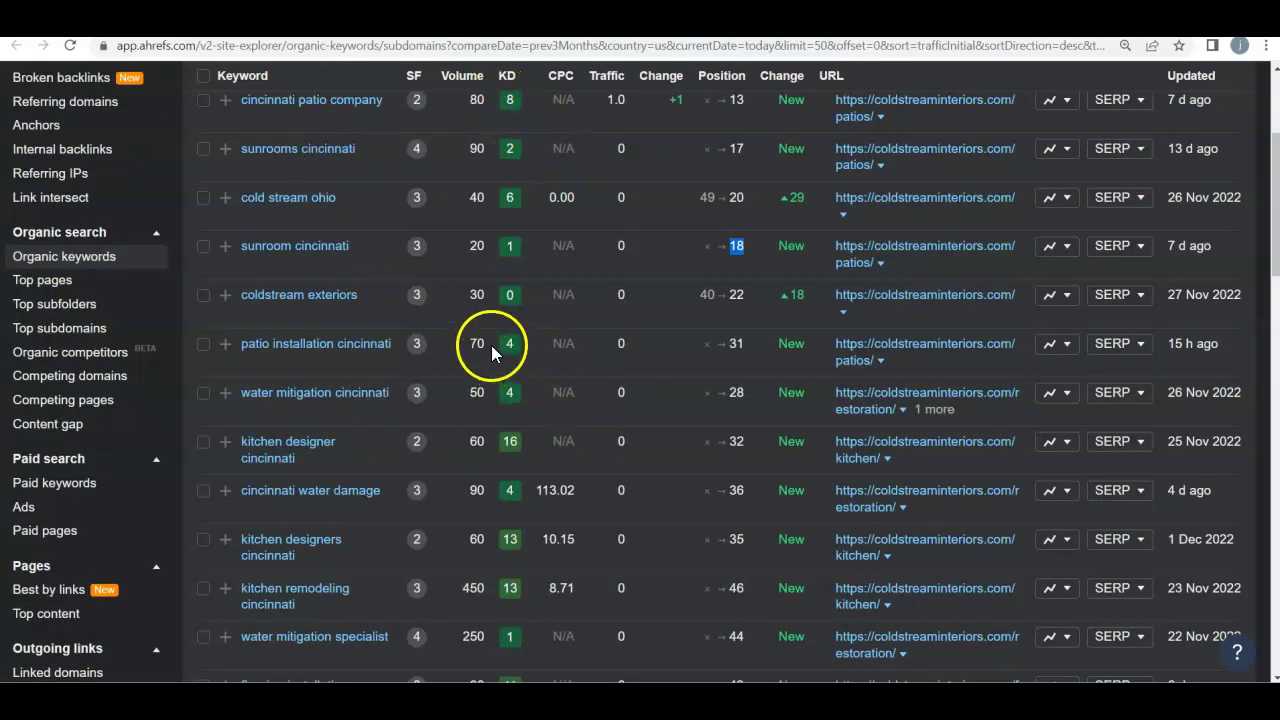
double_click(749, 343)
scroll(751, 344, "up", 2)
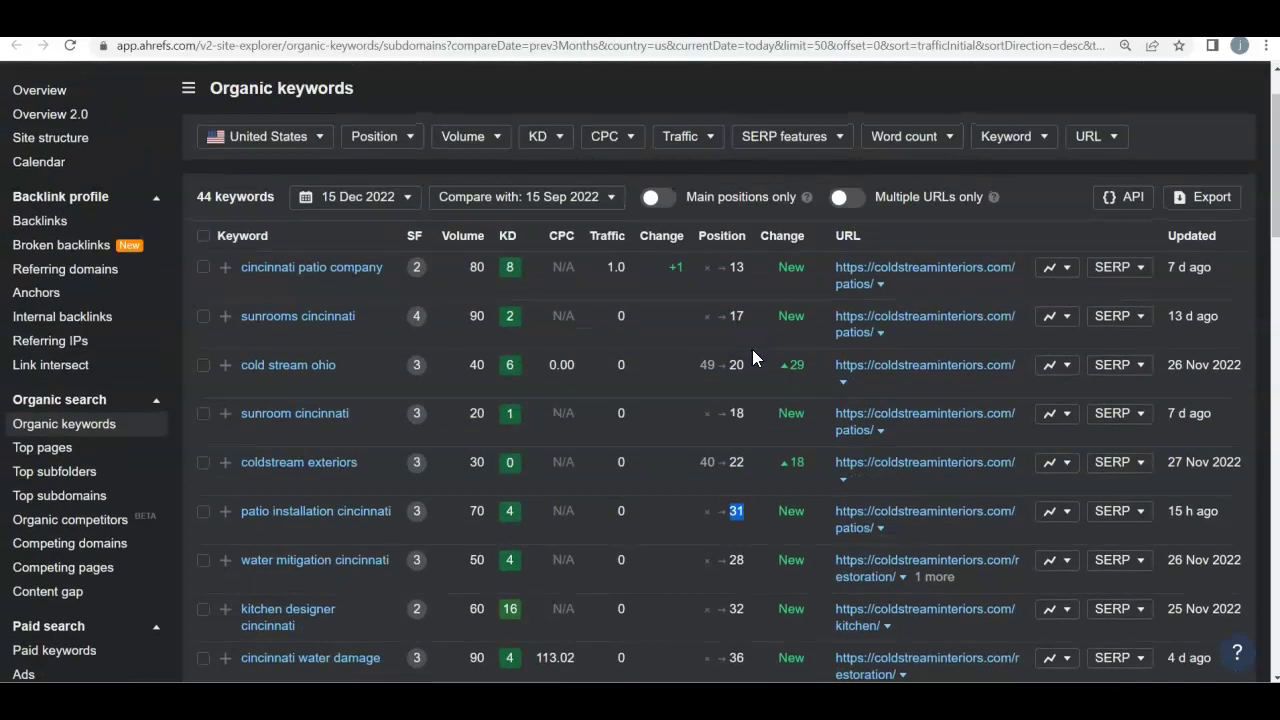
scroll(760, 340, "down", 1)
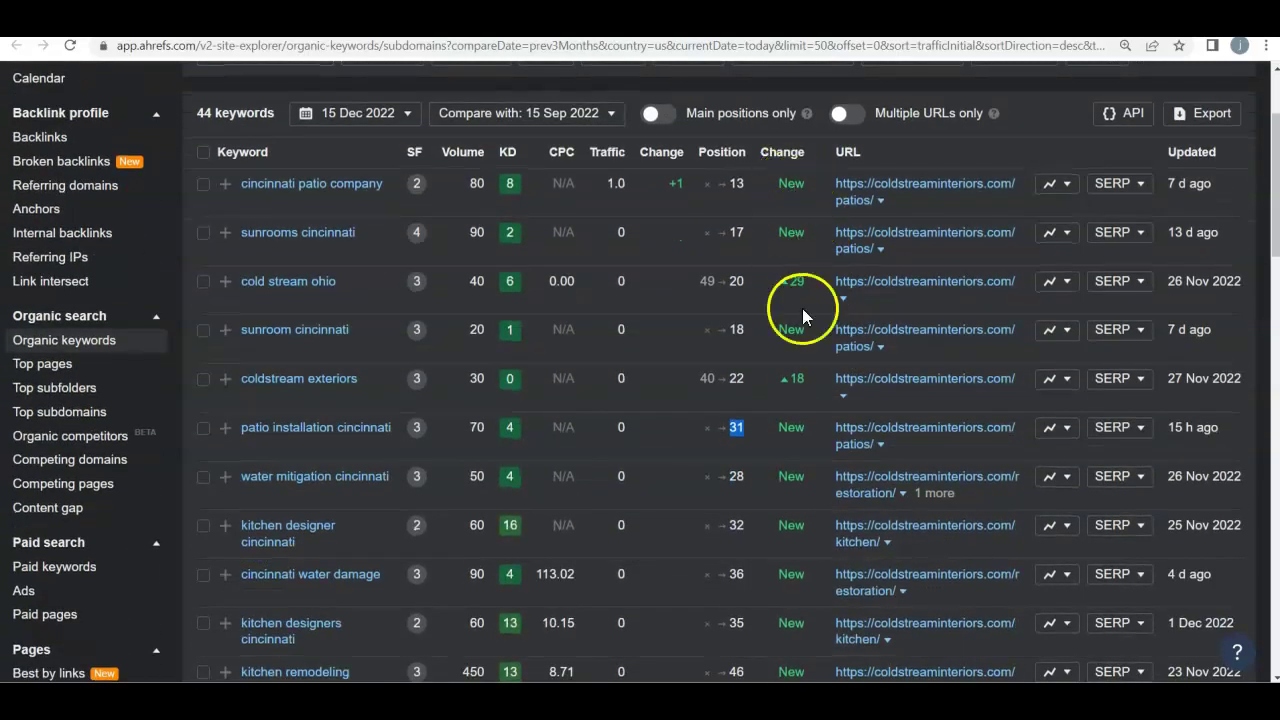
scroll(784, 620, "down", 5)
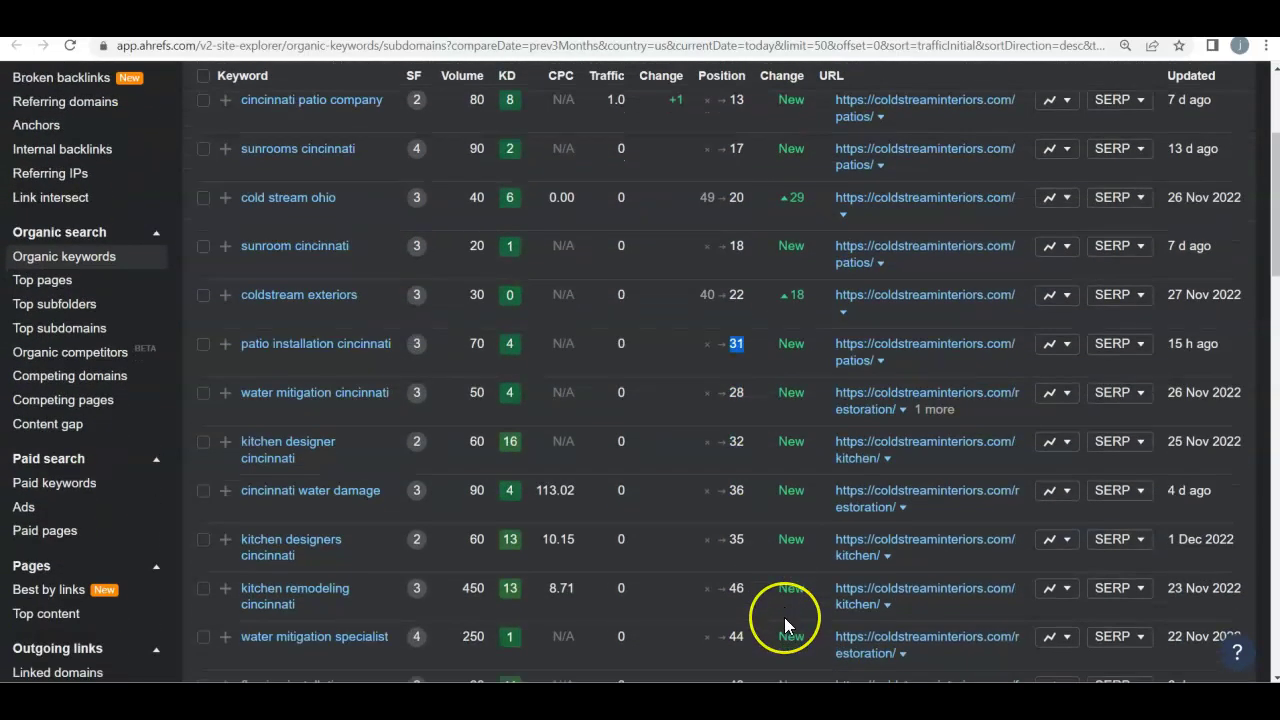
scroll(785, 625, "up", 3)
scroll(786, 625, "up", 2)
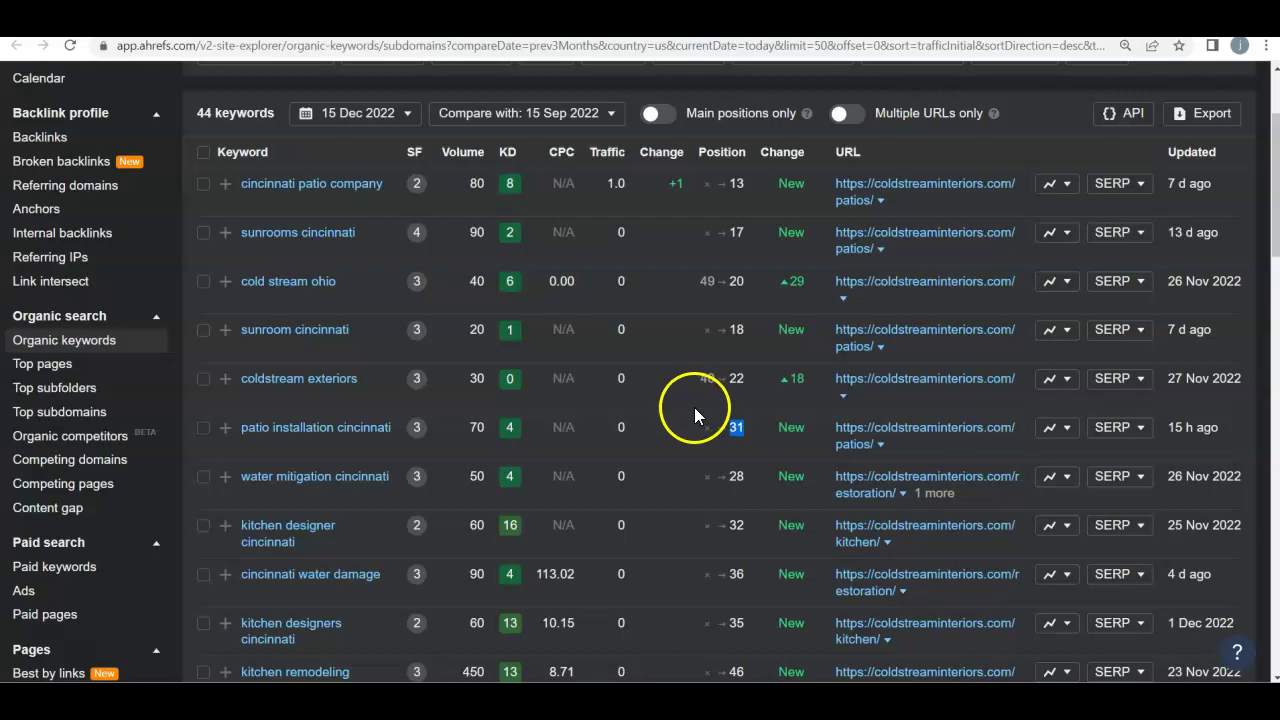
scroll(698, 416, "down", 2)
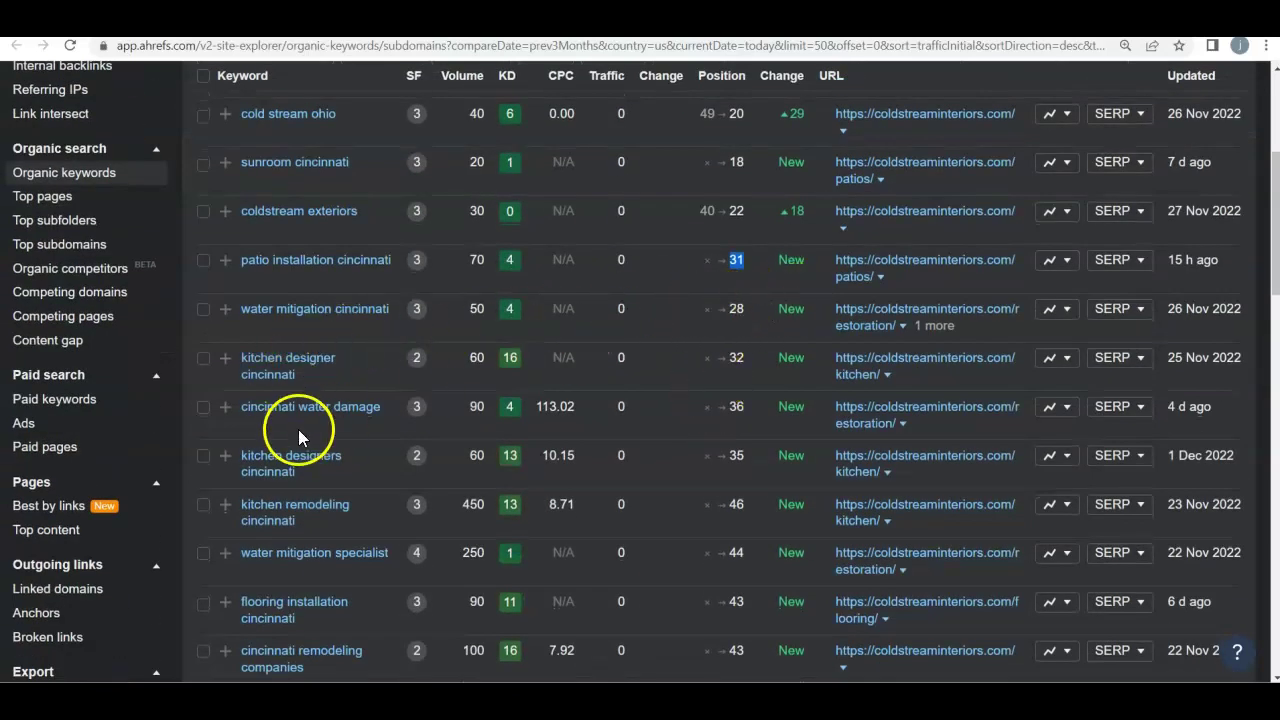
scroll(298, 429, "down", 1)
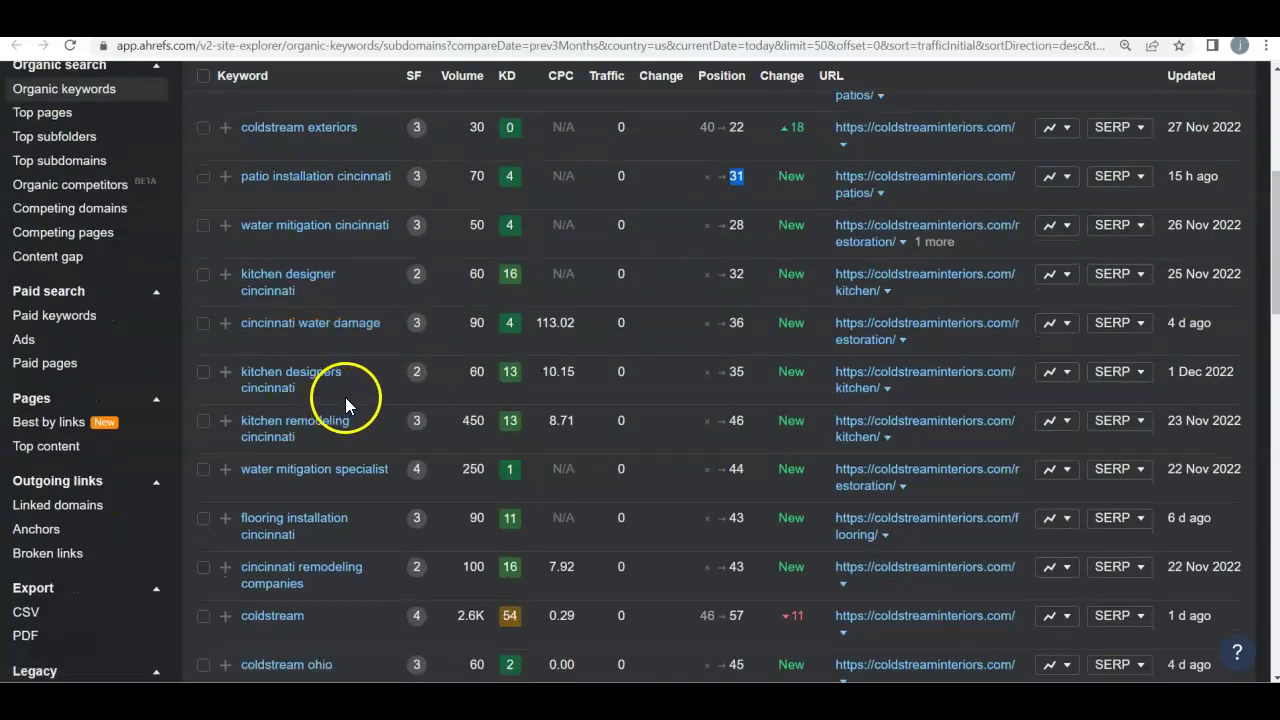
scroll(346, 397, "down", 1)
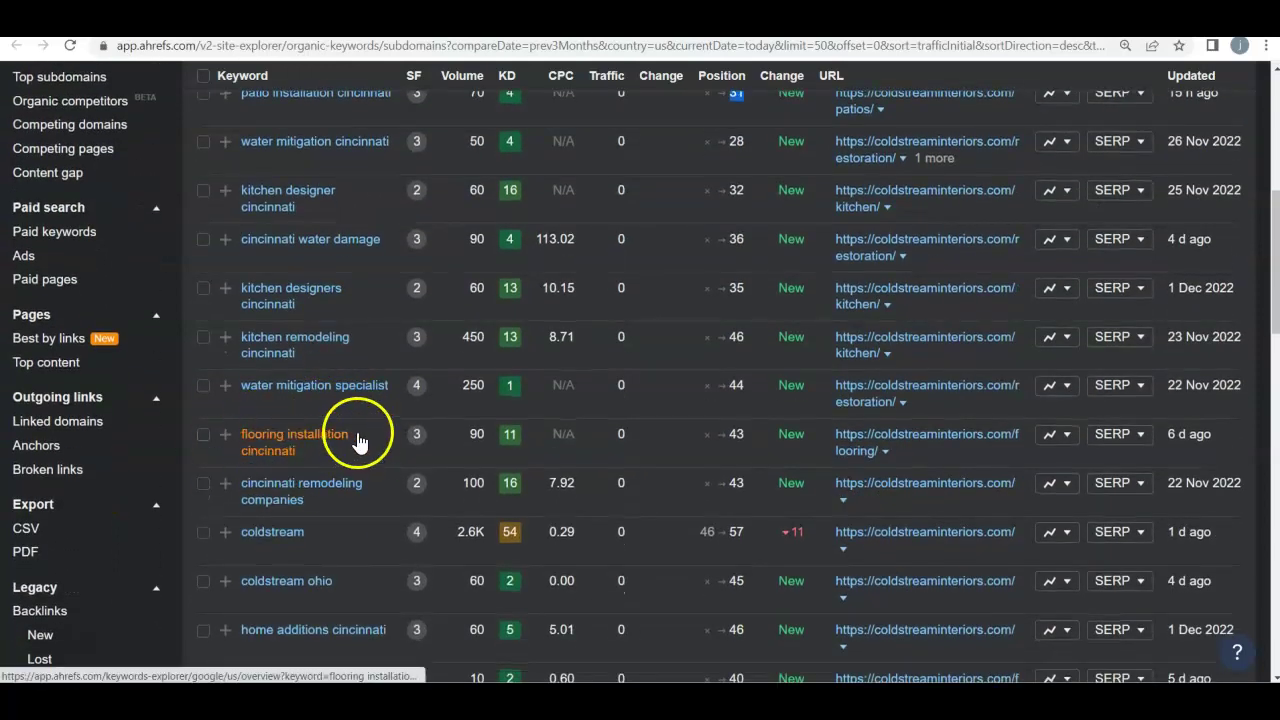
scroll(360, 444, "down", 4)
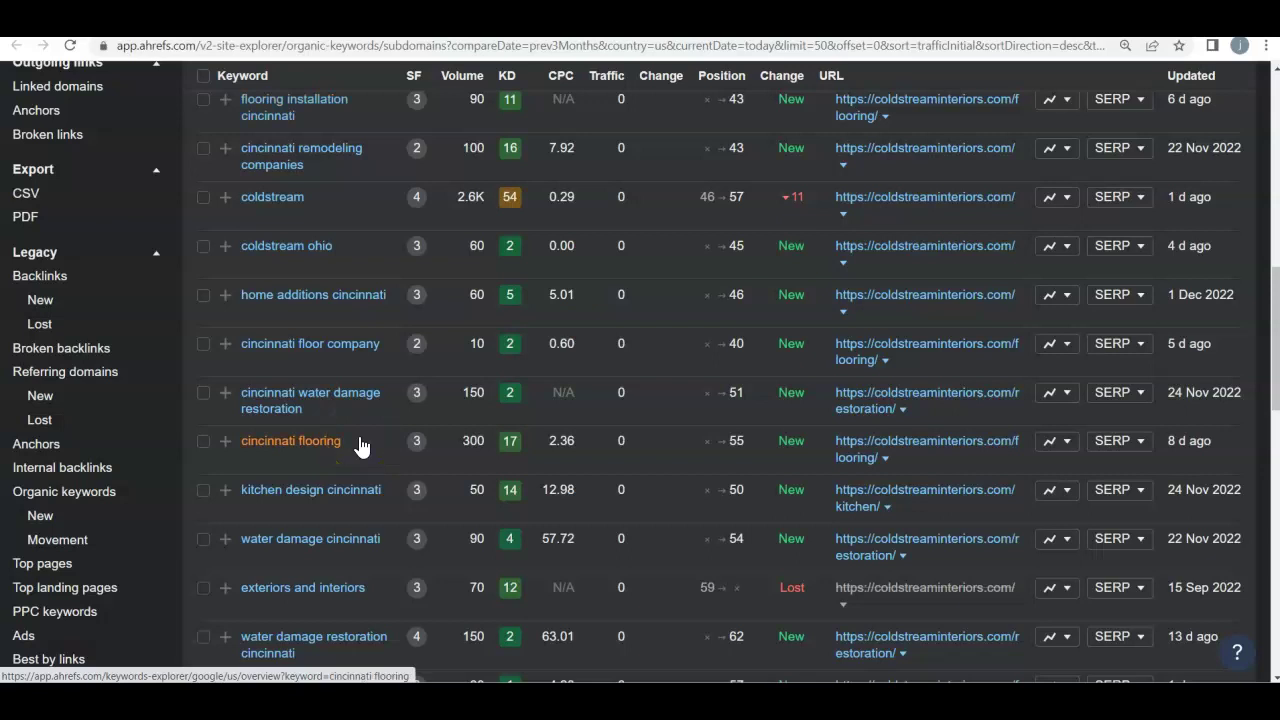
double_click(474, 440)
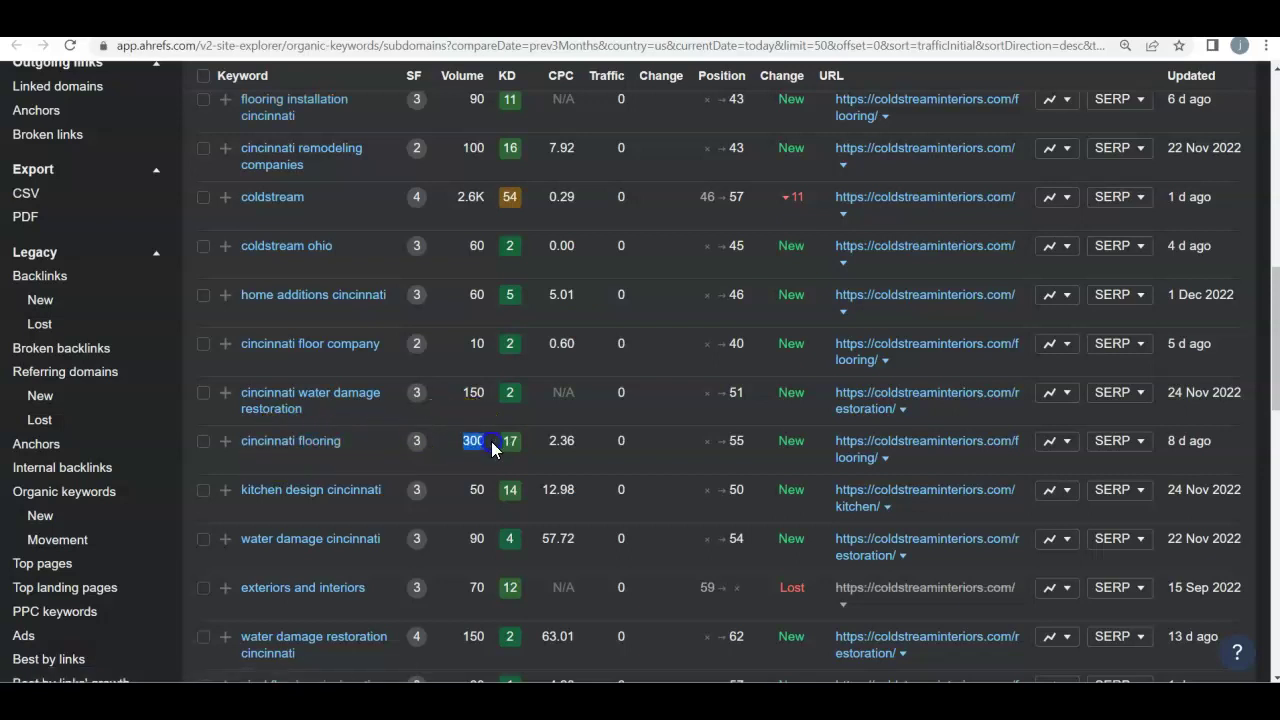
left_click(701, 441)
double_click(485, 443)
scroll(460, 455, "up", 2)
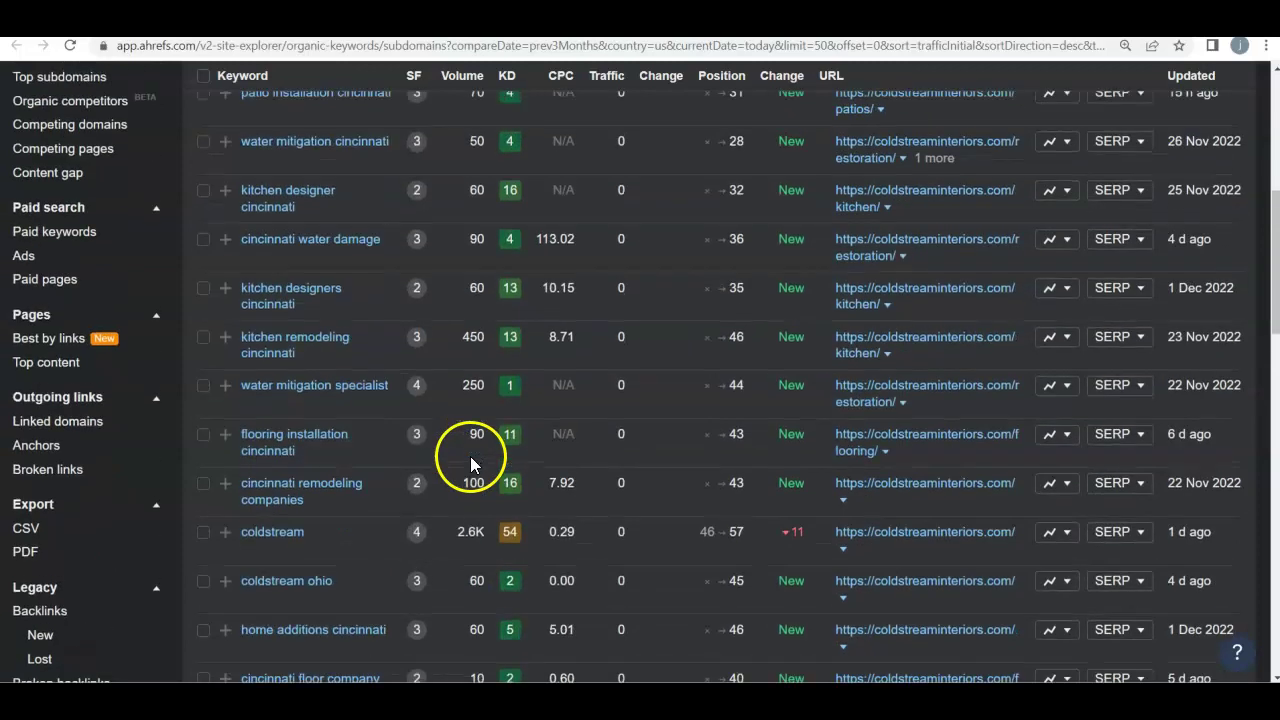
scroll(471, 463, "up", 3)
scroll(471, 460, "up", 1)
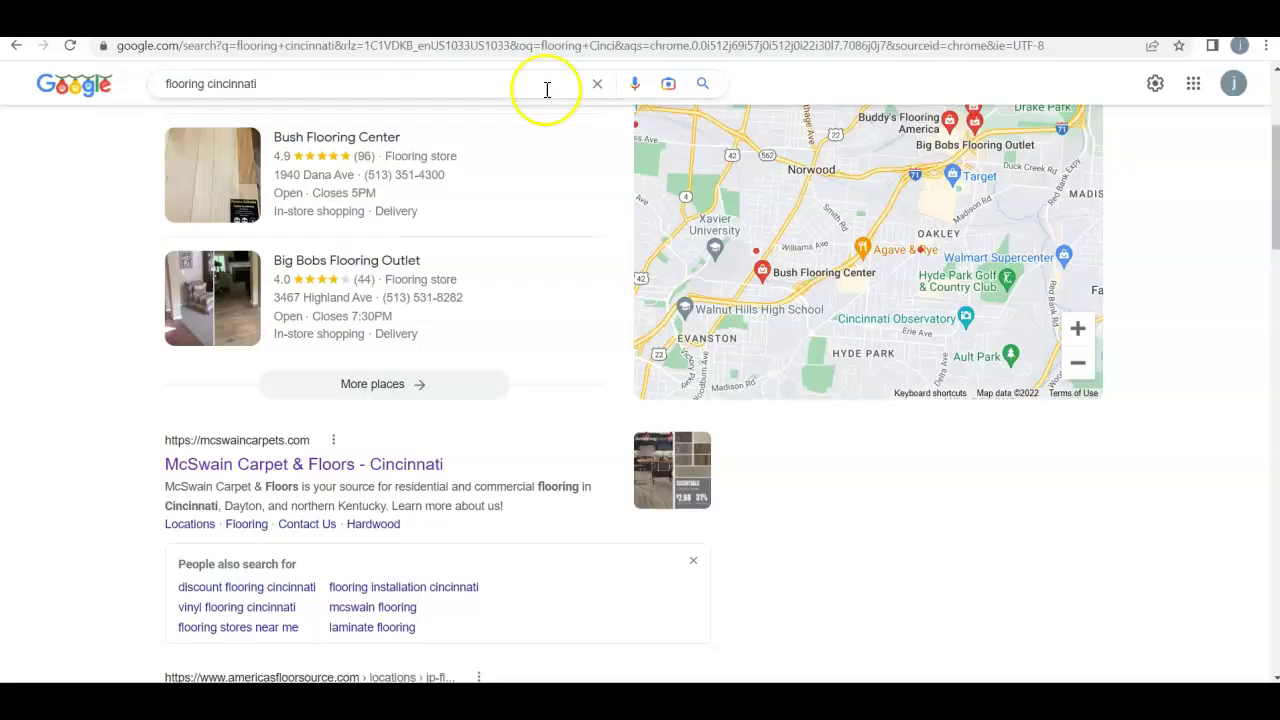
Step: Highlight the 'flooring cincinnati' query in the Google search box, then deselect it
scroll(314, 229, "up", 3)
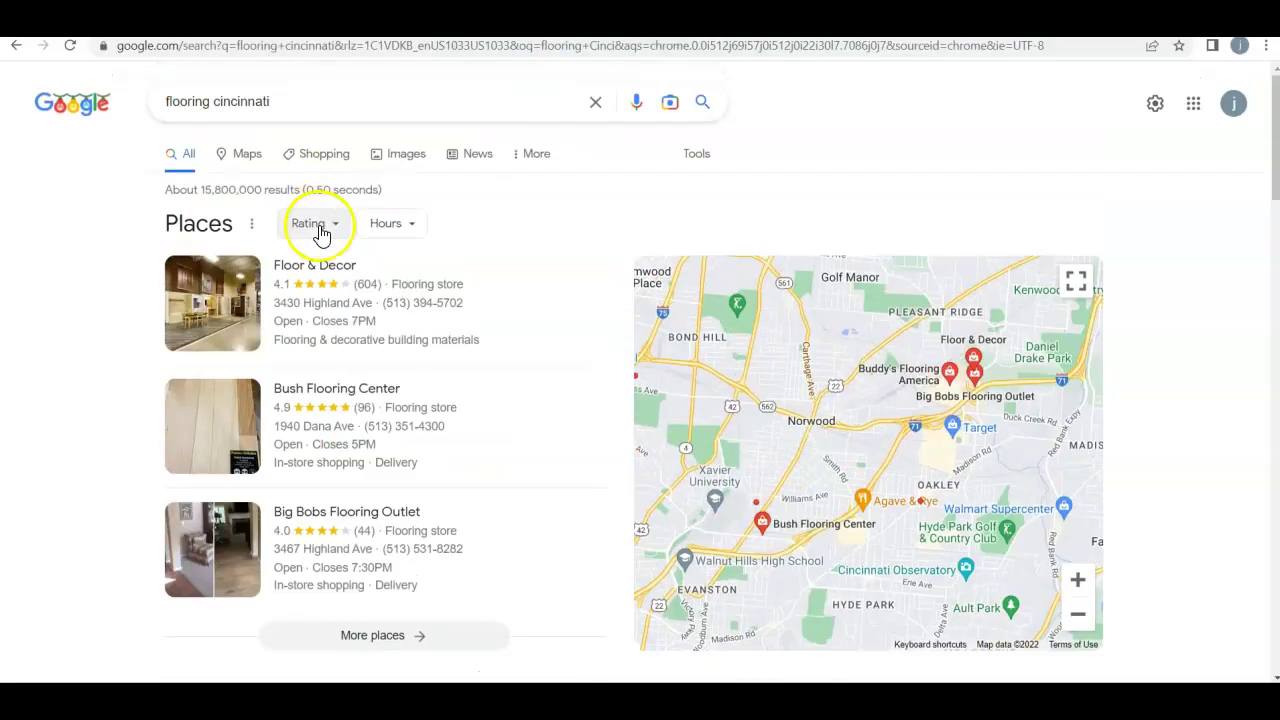
left_click(310, 100)
left_click_drag(310, 100, 177, 100)
left_click(340, 100)
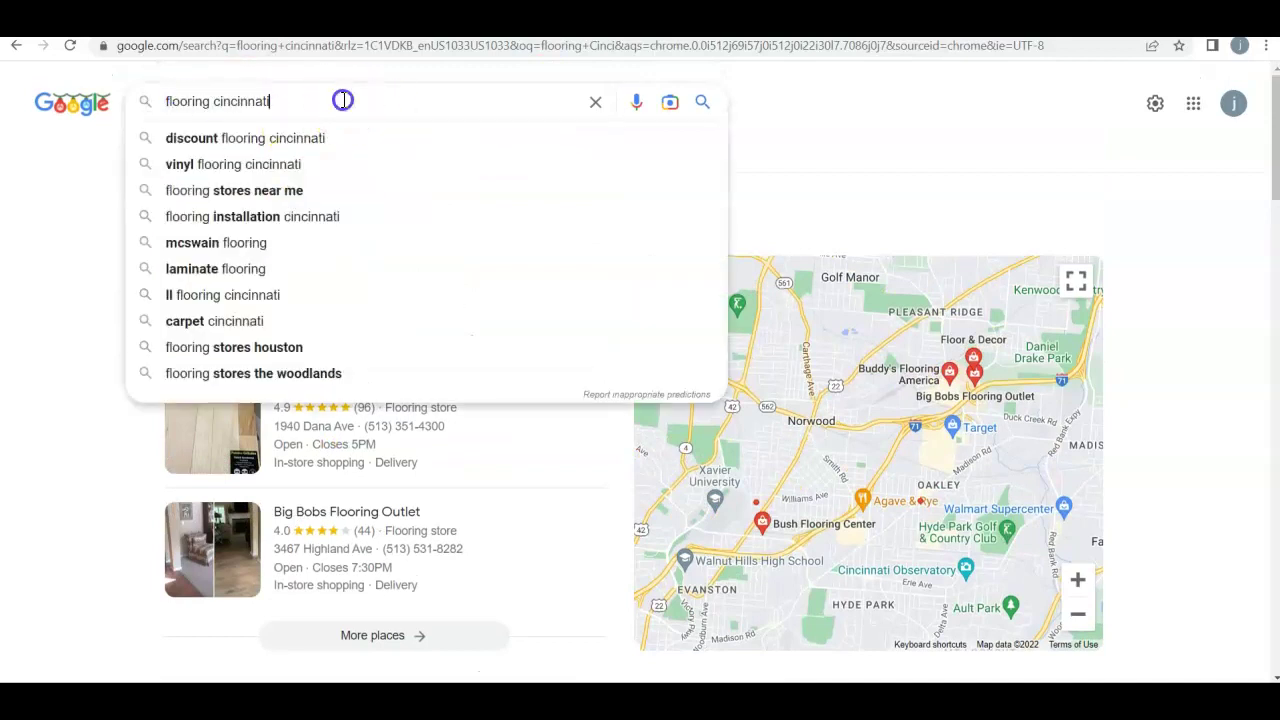
left_click(763, 133)
Step: Scroll down to the McSwain Carpet & Floors organic result and highlight it
mouse_move(497, 466)
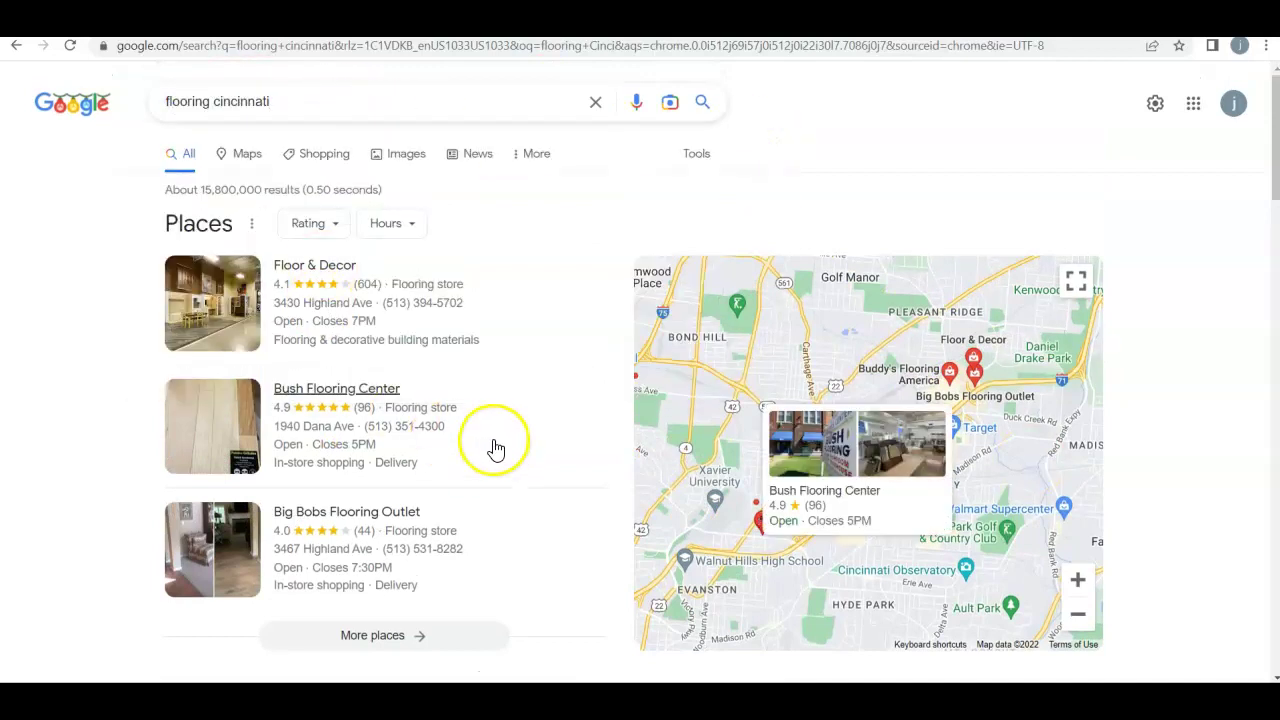
scroll(493, 449, "down", 2)
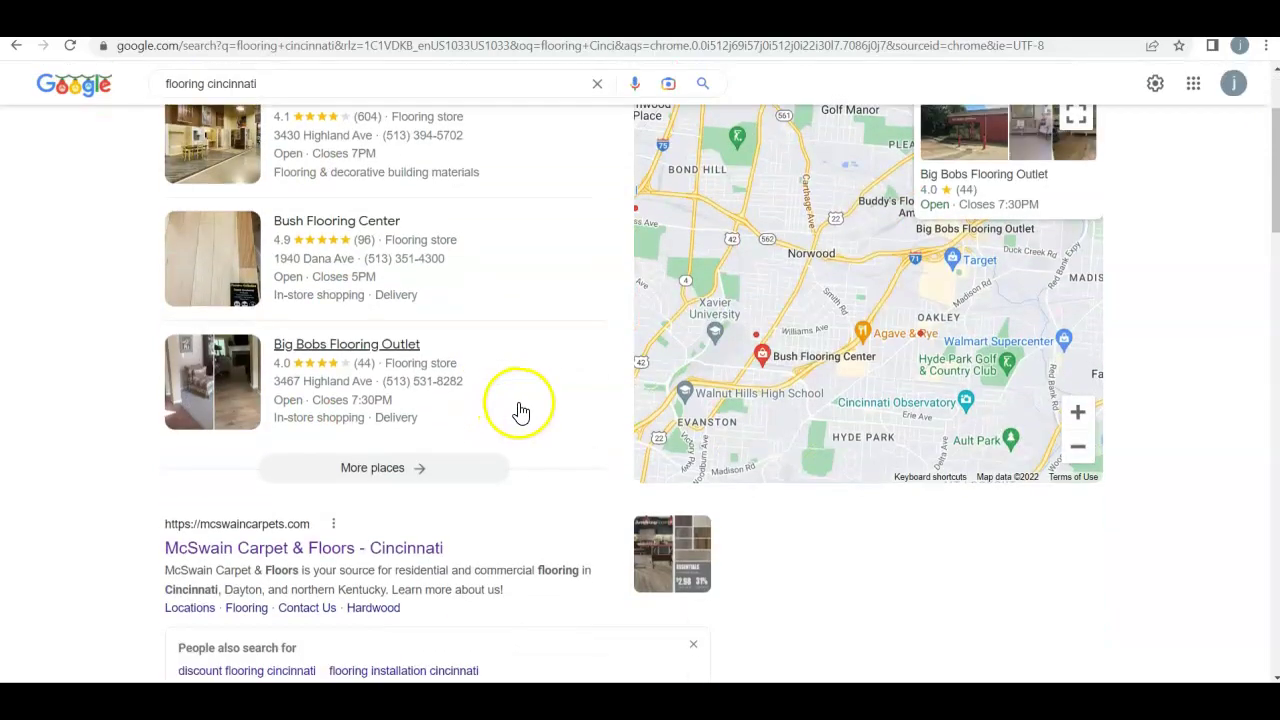
scroll(520, 408, "up", 1)
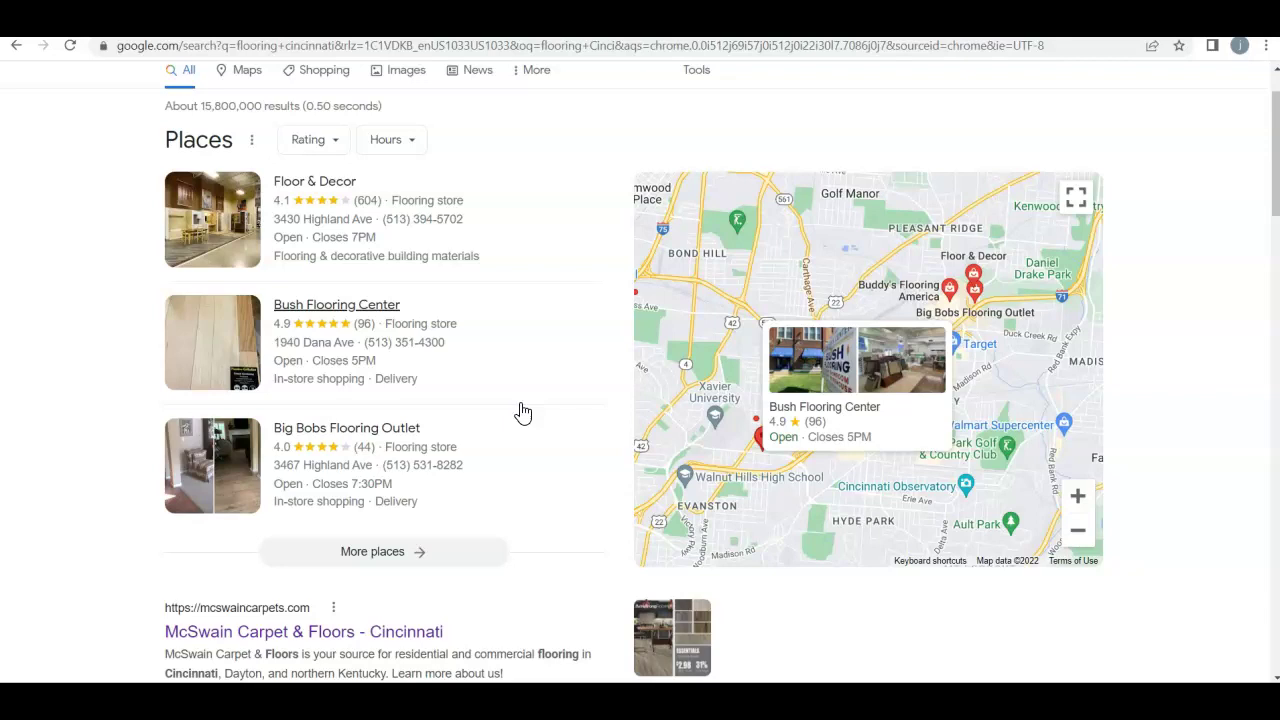
scroll(491, 411, "down", 2)
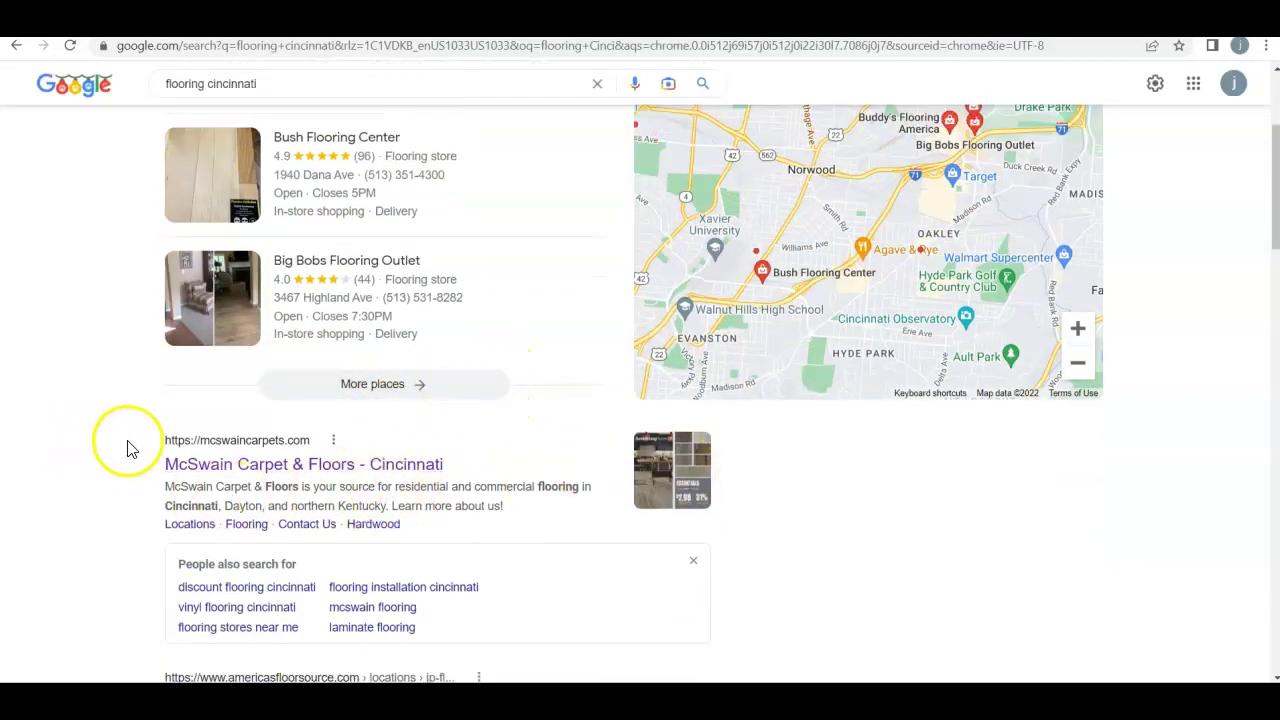
left_click_drag(127, 447, 257, 434)
left_click(294, 434)
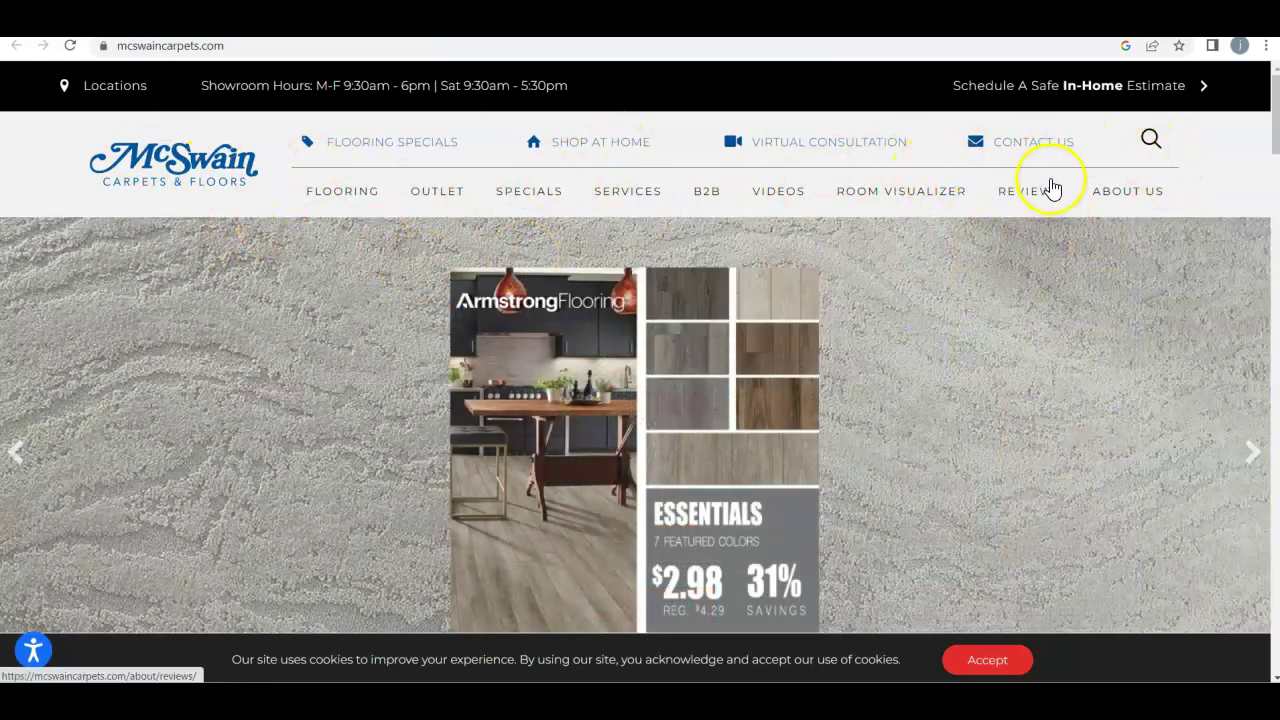
Step: Scroll the McSwain Carpets & Floors homepage down to the footer and back to the top
scroll(897, 246, "down", 3)
scroll(897, 246, "down", 10)
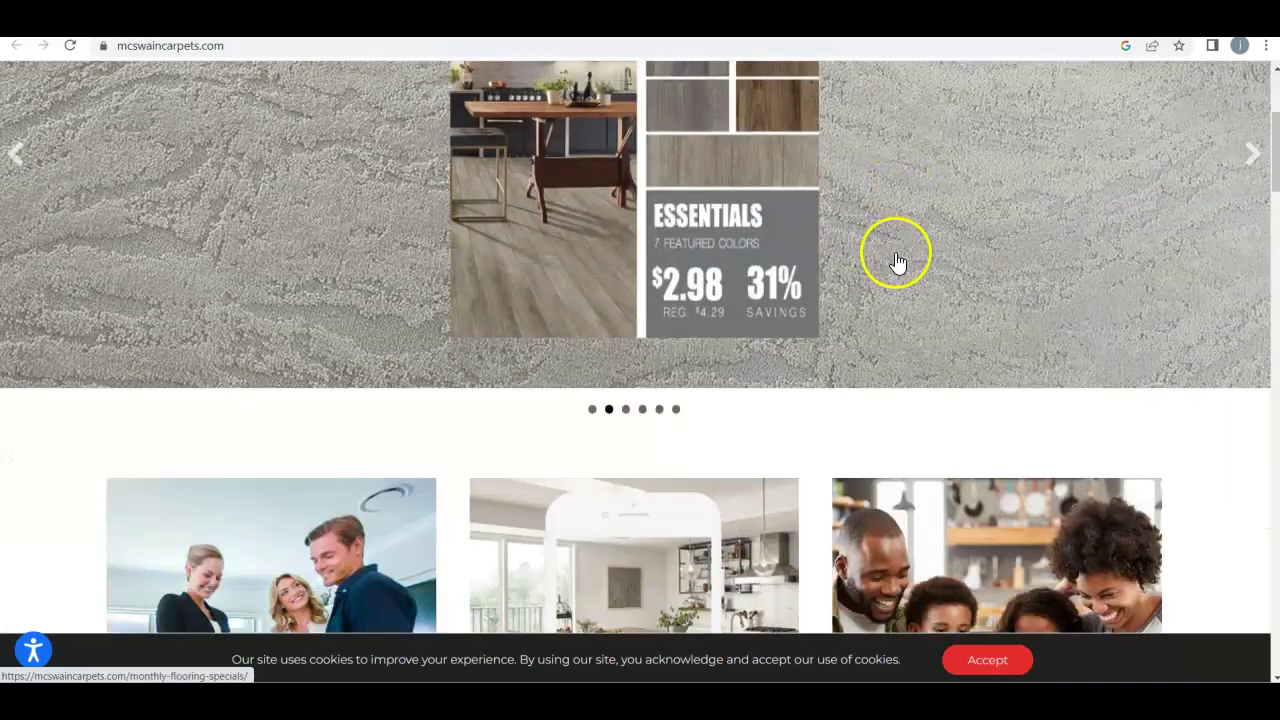
scroll(970, 293, "down", 12)
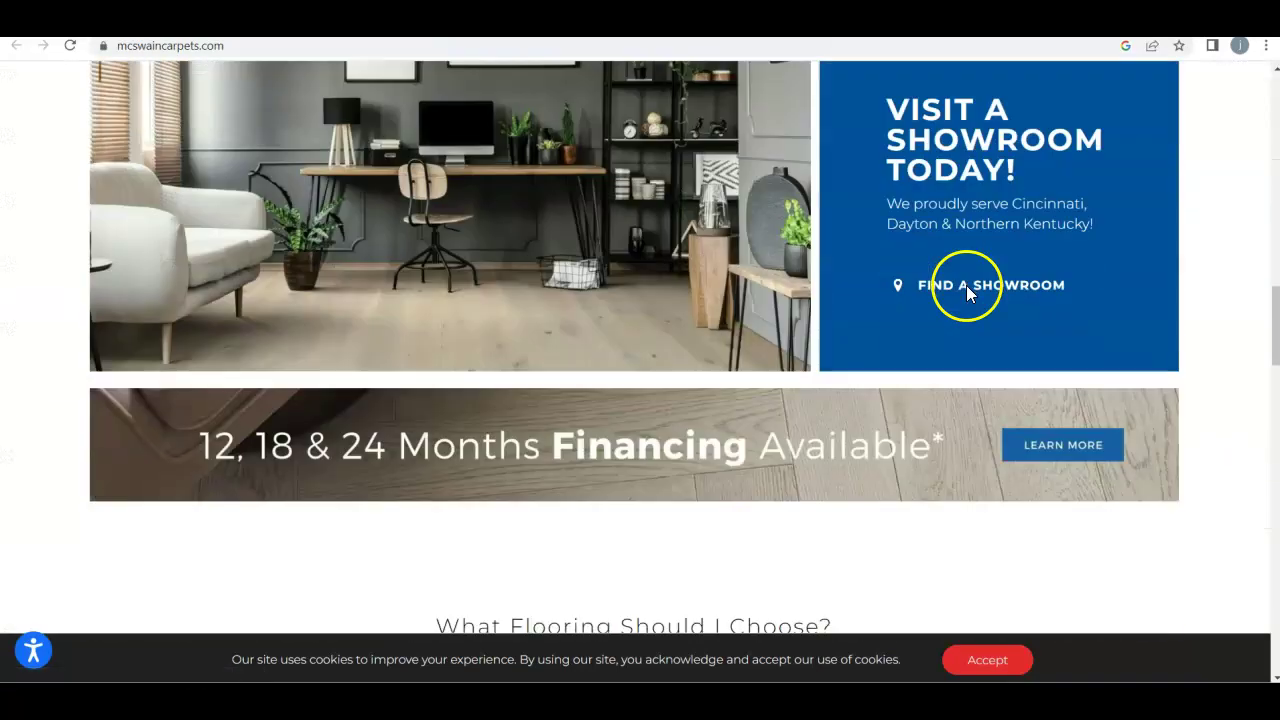
scroll(966, 290, "down", 8)
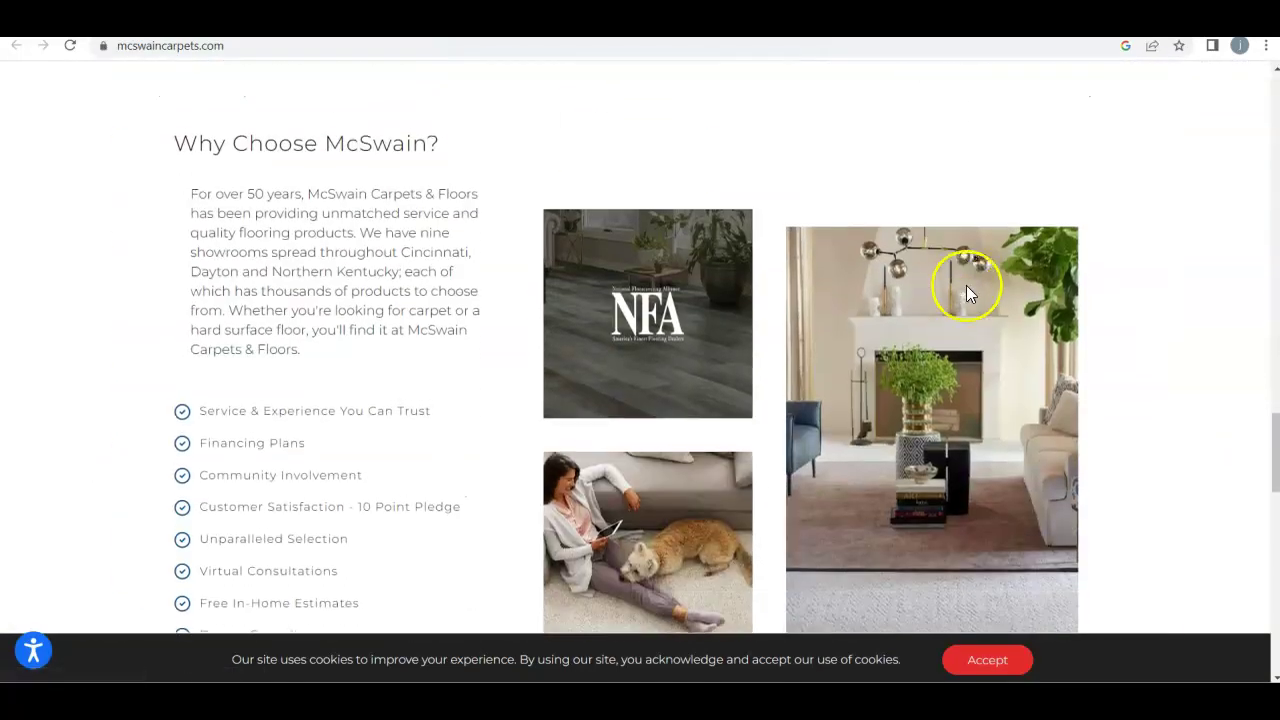
scroll(695, 406, "down", 8)
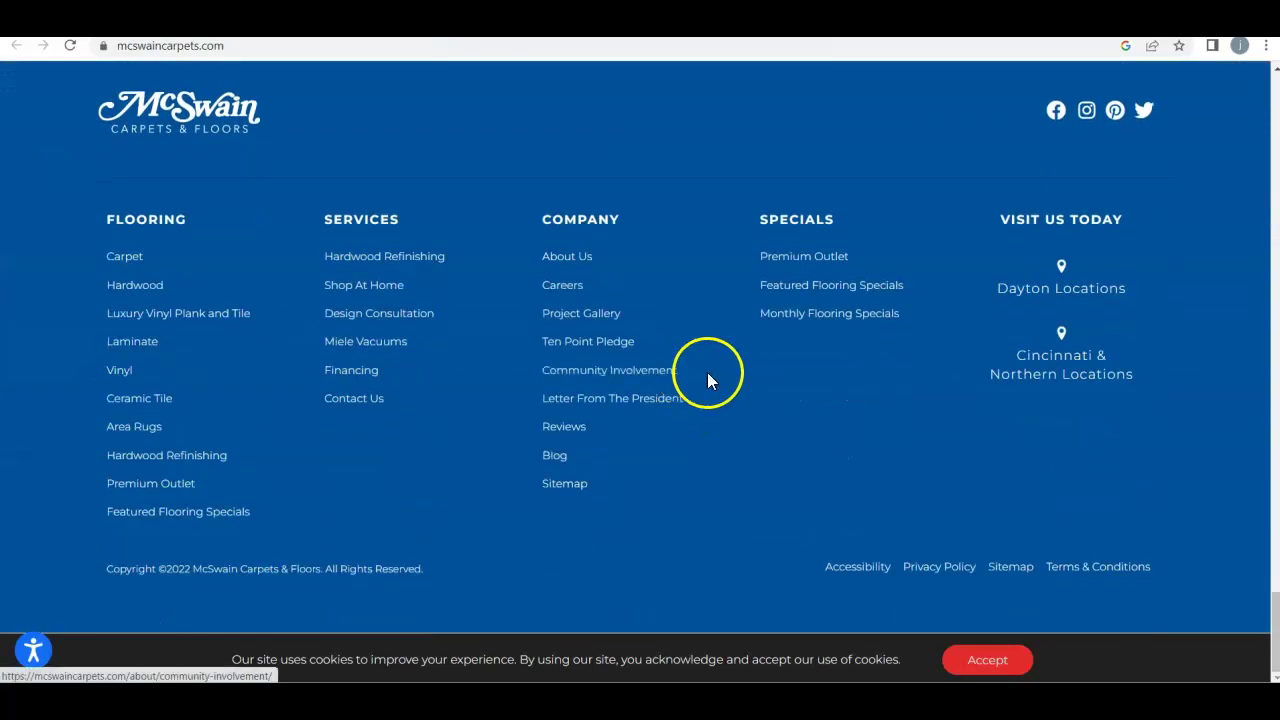
left_click_drag(1276, 603, 1274, 110)
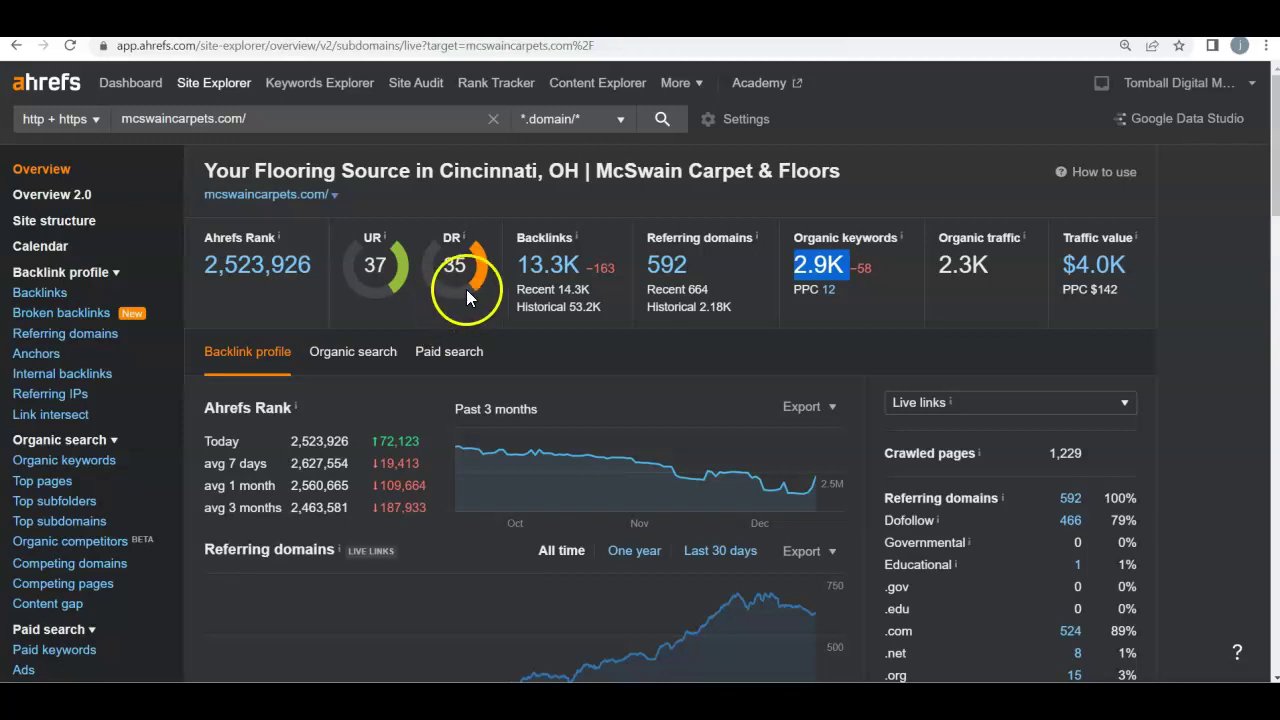
Step: Highlight the Backlinks metric on the mcswaincarpets.com overview
left_click_drag(514, 237, 580, 237)
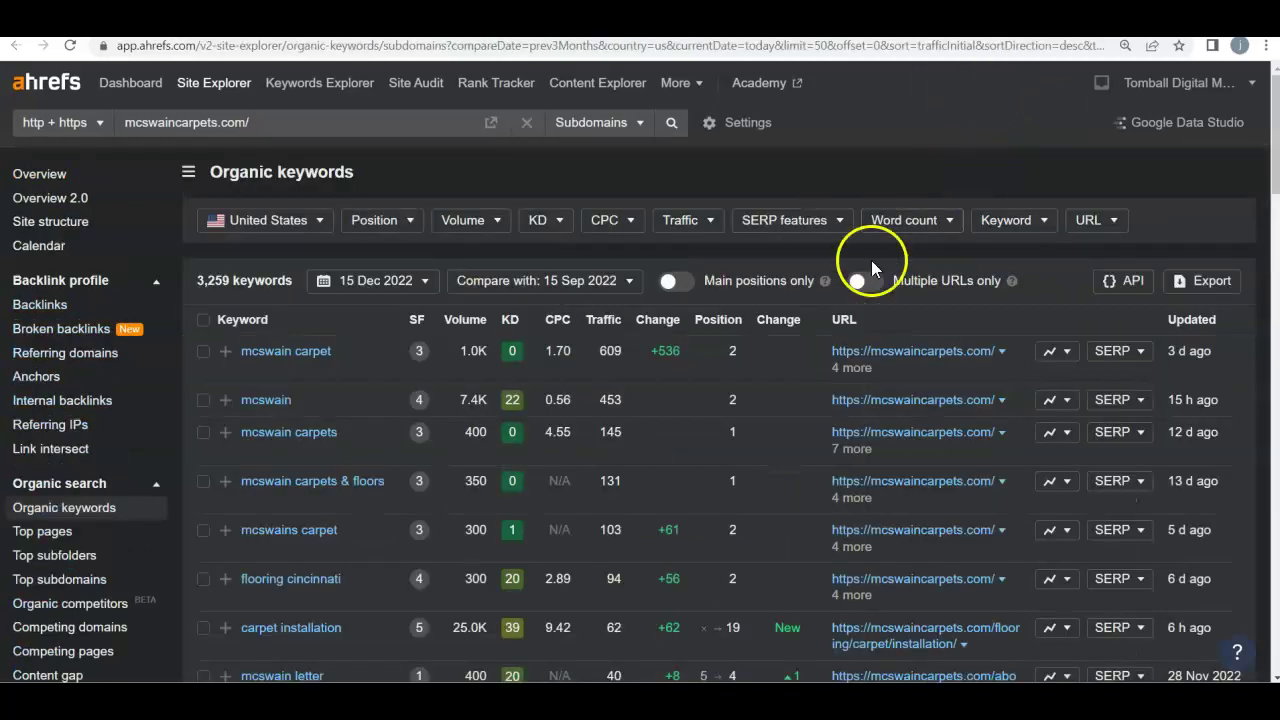
Step: Mark flooring cincinnati (position 2, traffic 94) and flooring stores cincinnati (position 3, traffic 35)
scroll(268, 369, "down", 2)
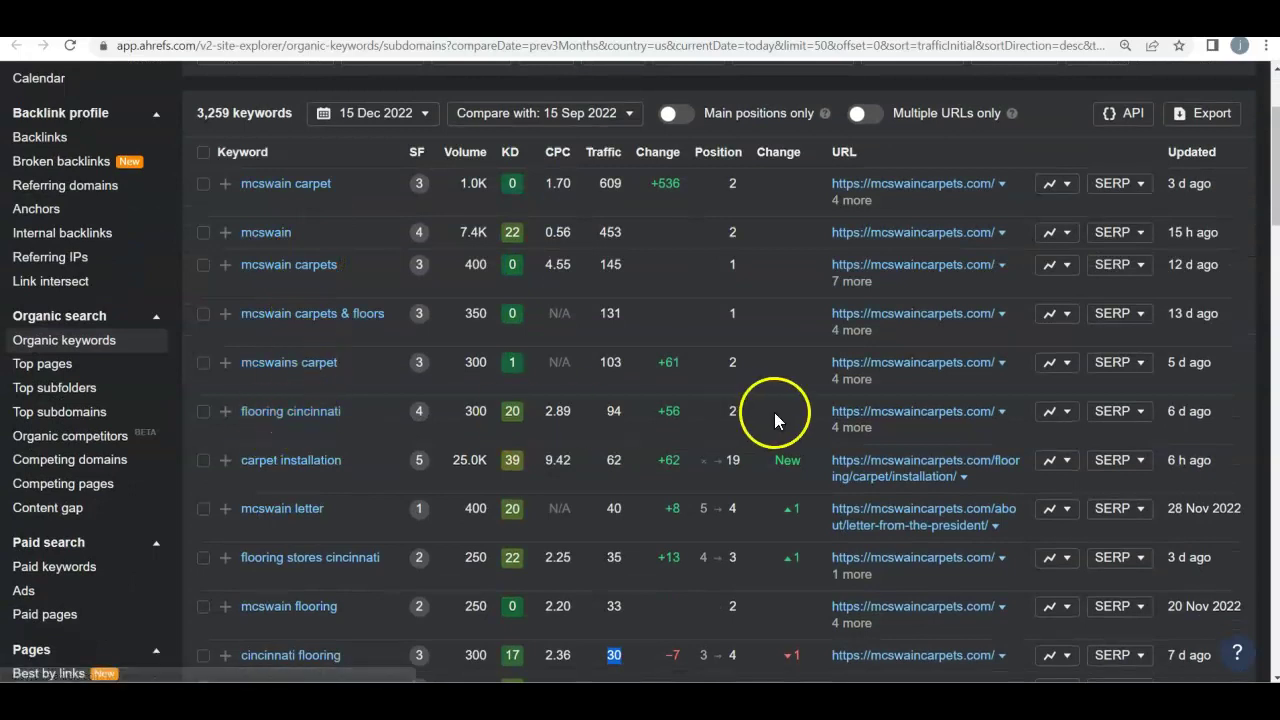
double_click(732, 411)
scroll(740, 330, "down", 1)
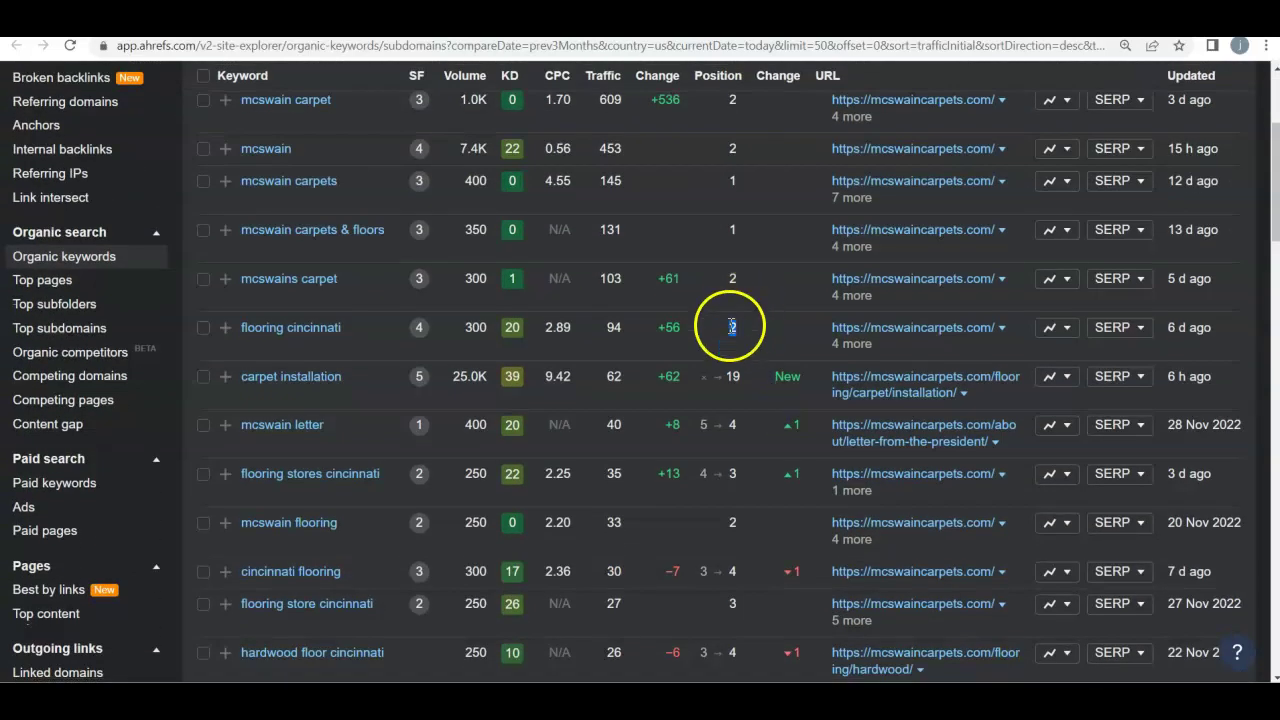
double_click(614, 327)
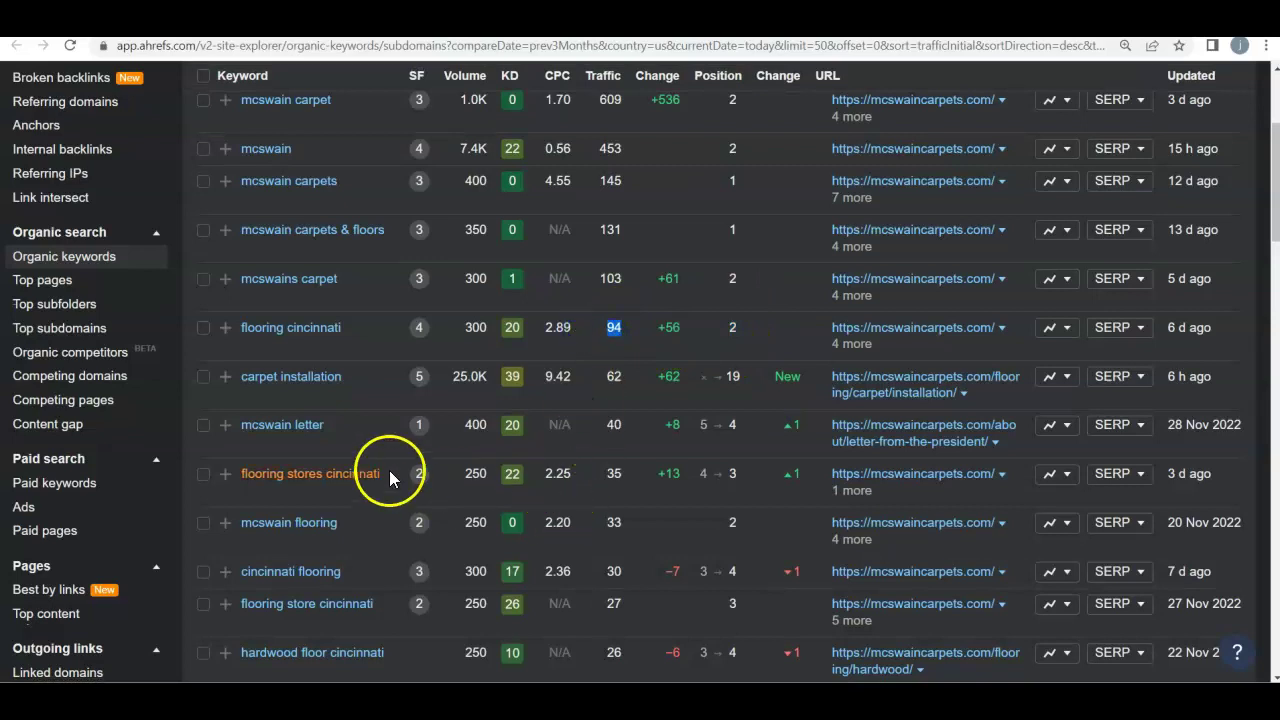
scroll(355, 410, "down", 2)
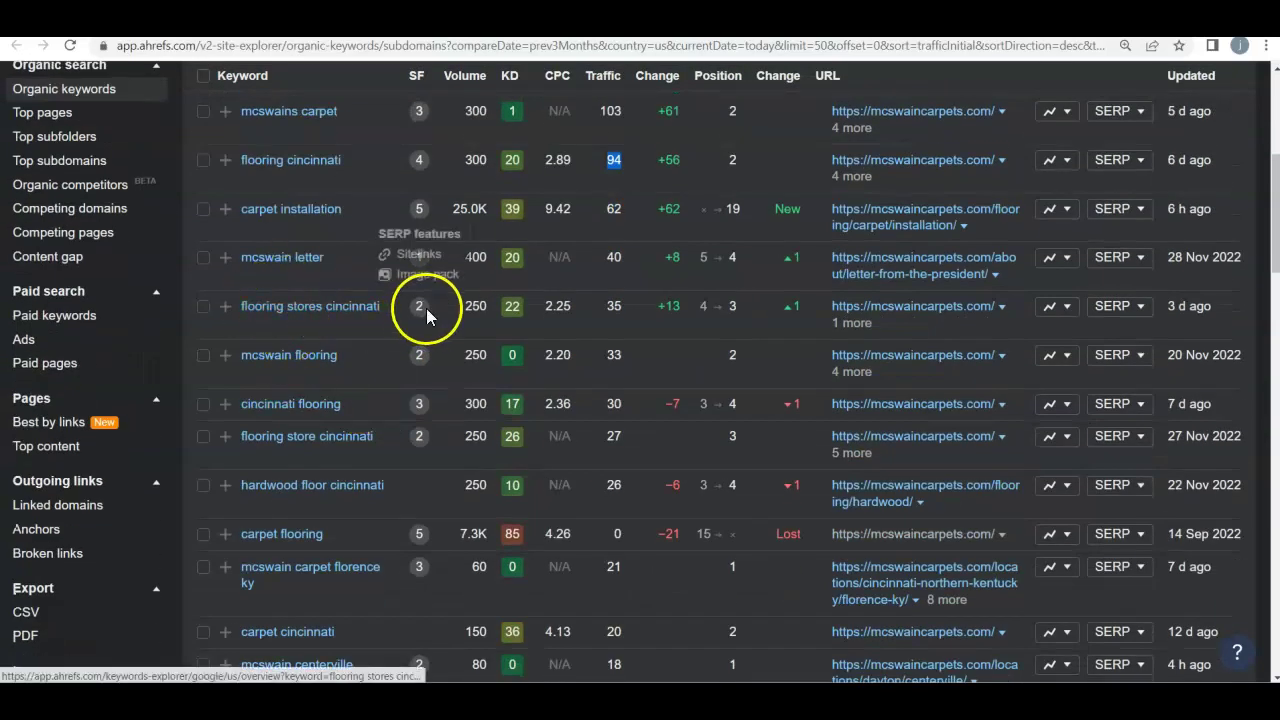
double_click(734, 305)
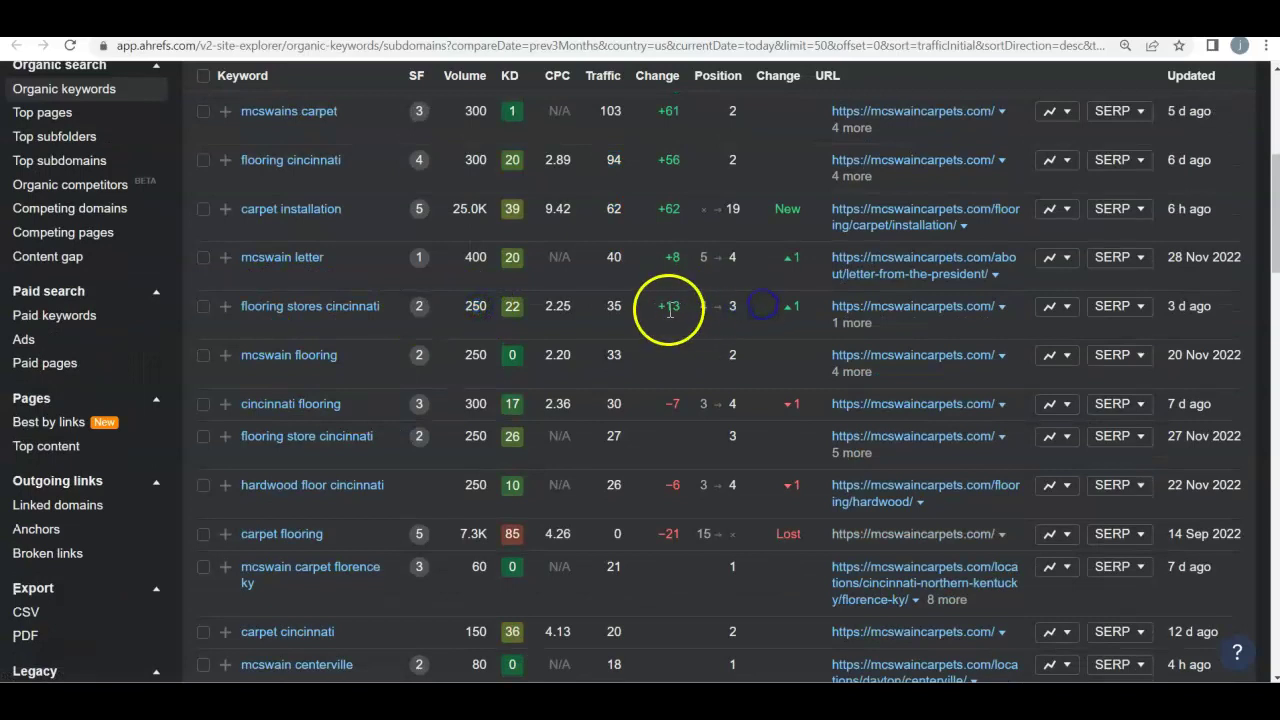
double_click(614, 306)
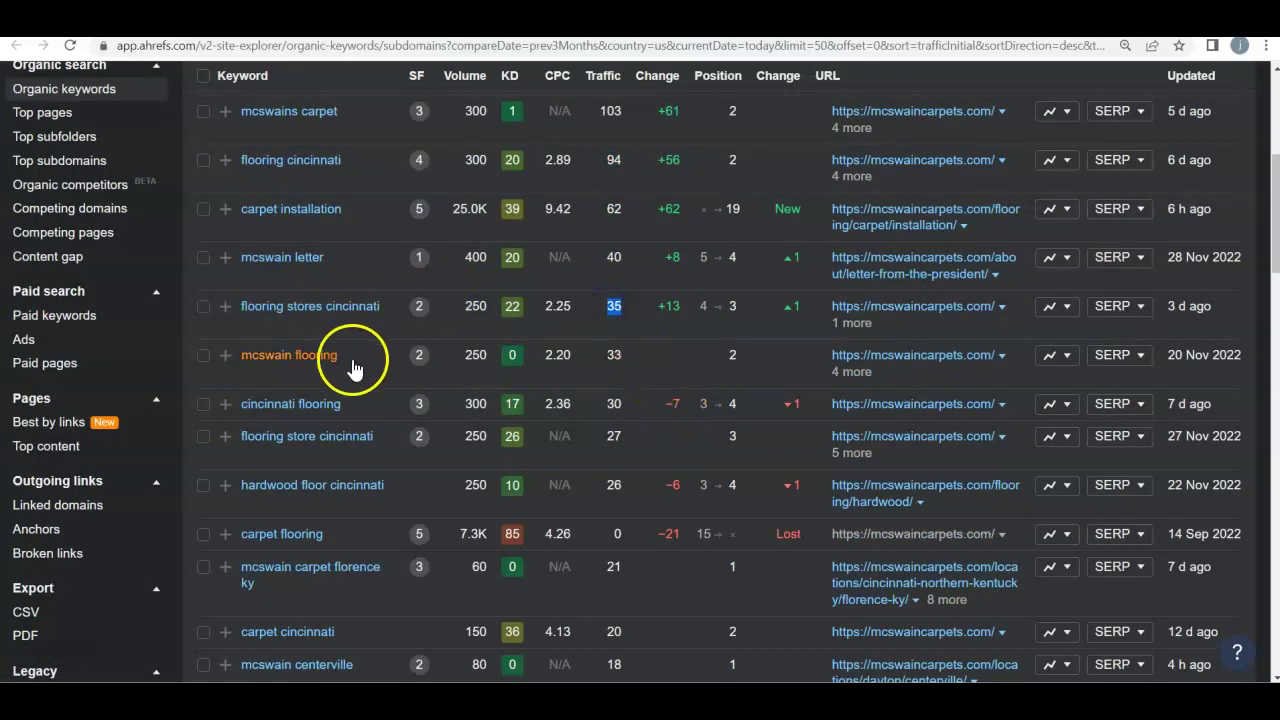
Step: Mark cincinnati flooring's volume 300, position 4 and traffic 30, then scroll back up
double_click(478, 404)
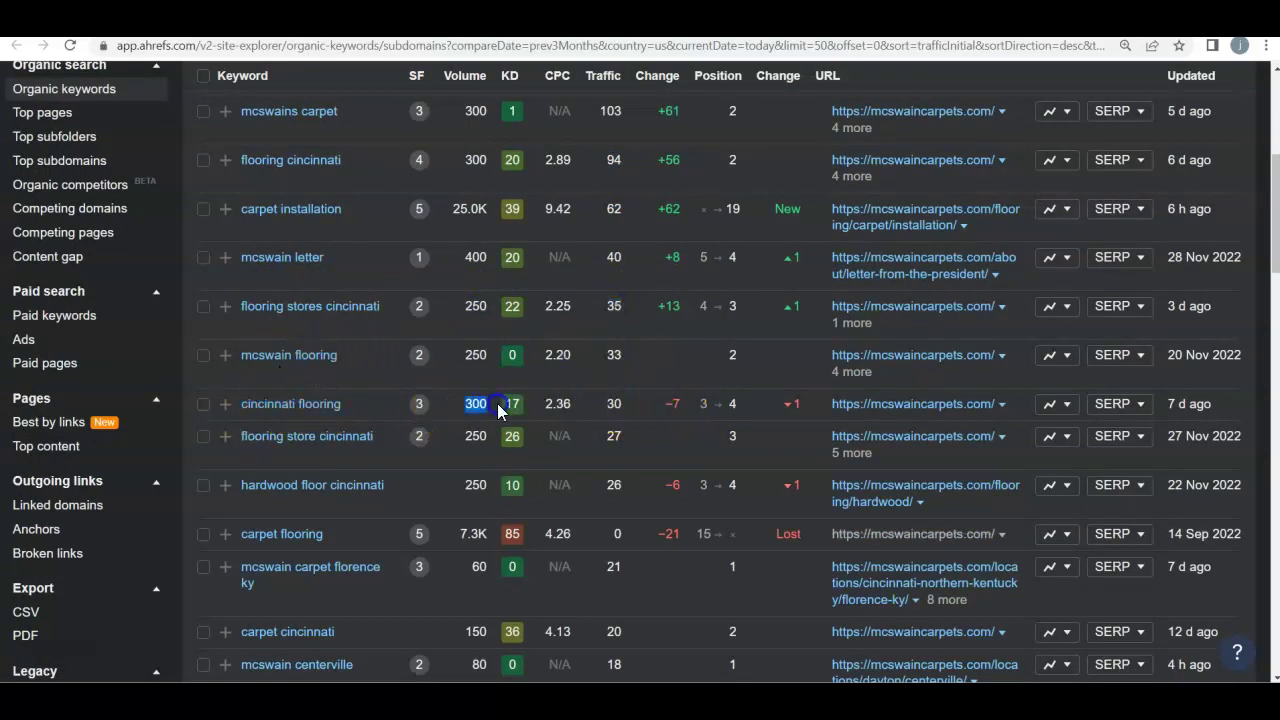
double_click(733, 404)
left_click(671, 412)
double_click(632, 406)
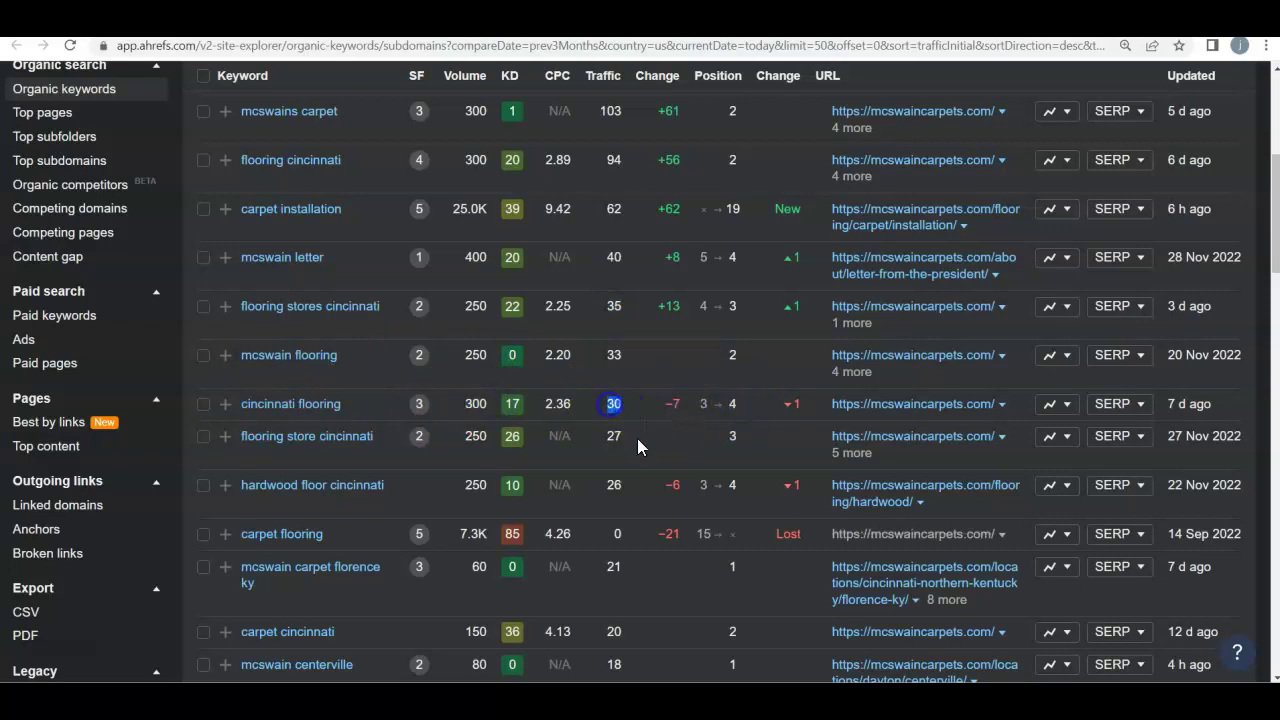
scroll(665, 426, "up", 3)
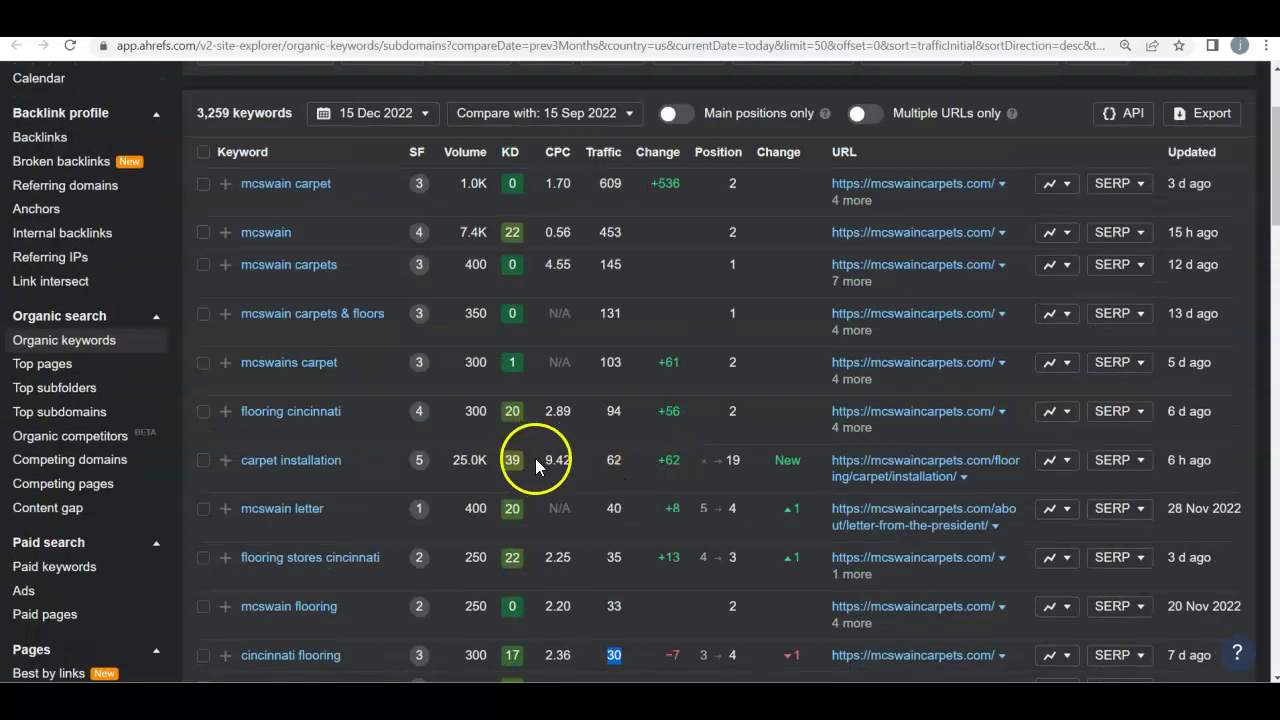
scroll(576, 469, "up", 2)
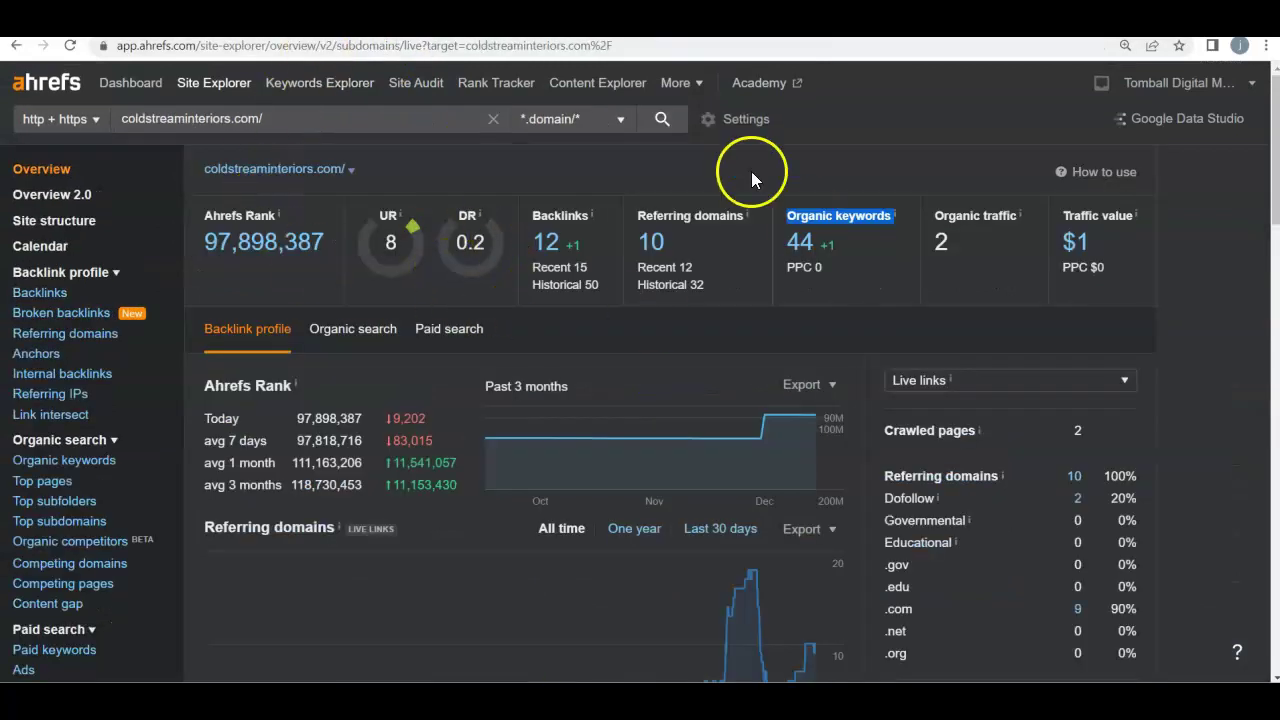
Step: Point out McSwain's 13.3K backlinks figure on its overview for comparison
left_click(596, 338)
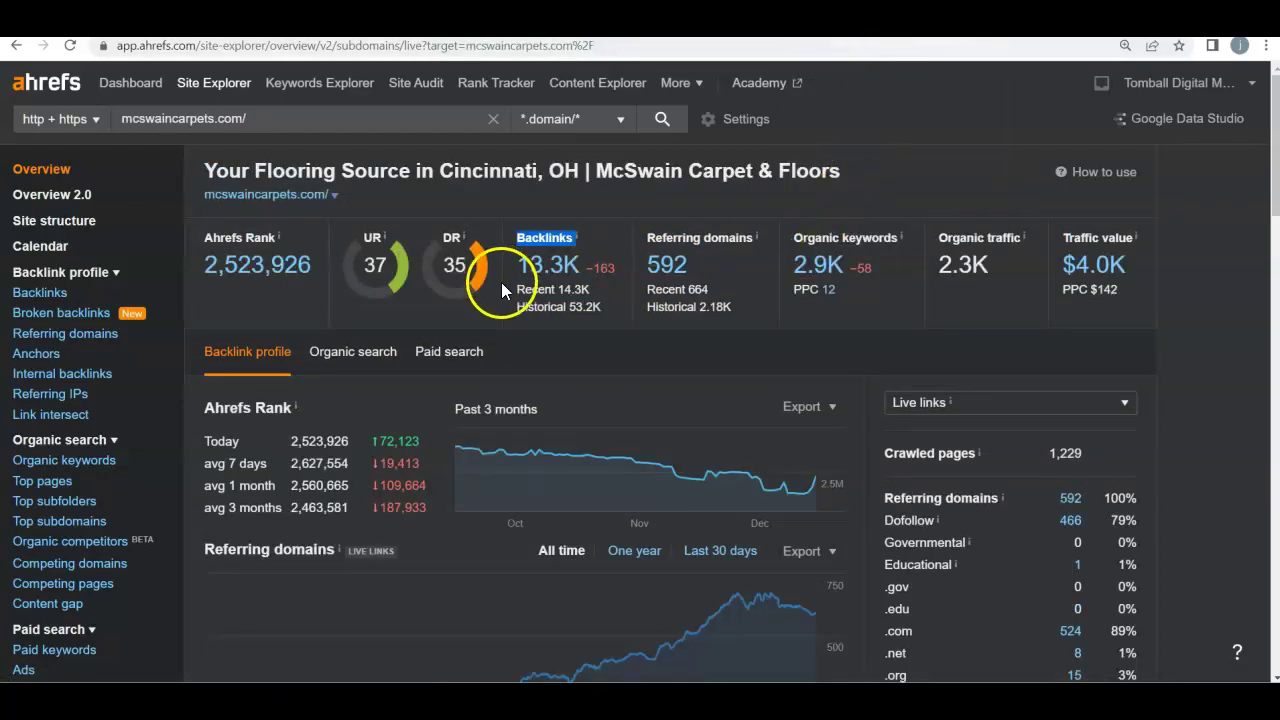
left_click_drag(514, 238, 570, 265)
left_click(598, 345)
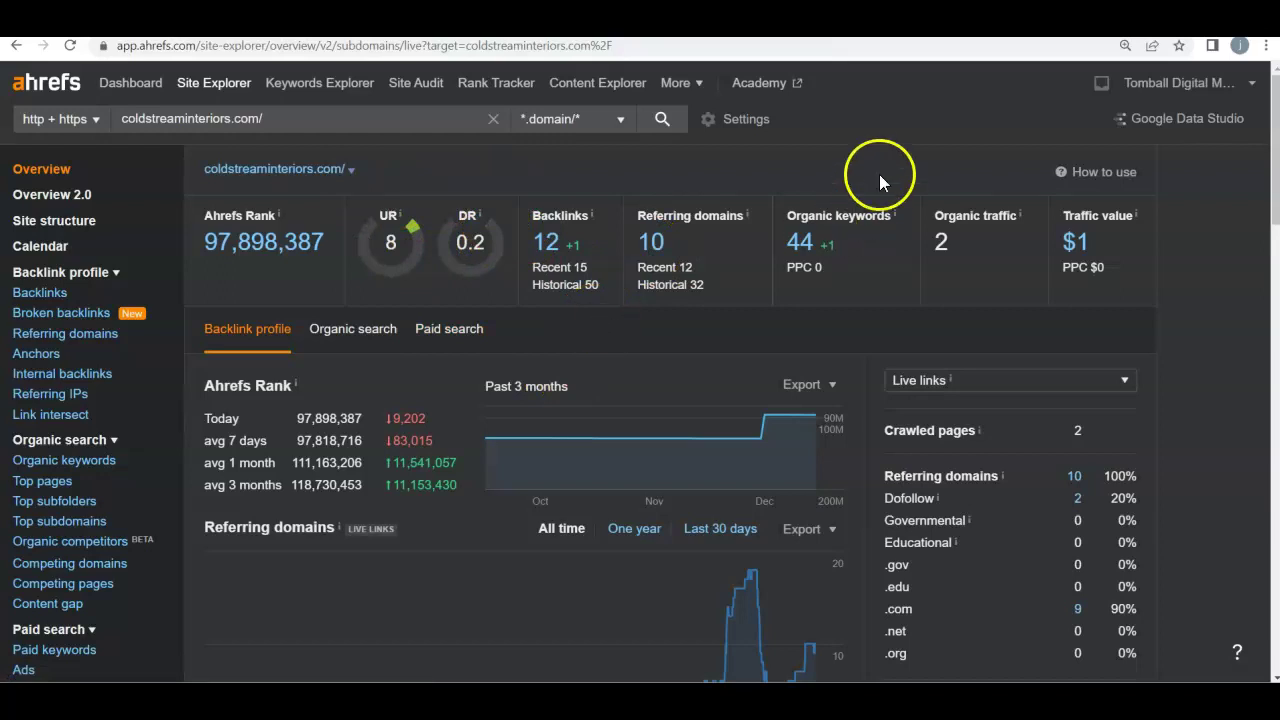
left_click_drag(783, 215, 891, 216)
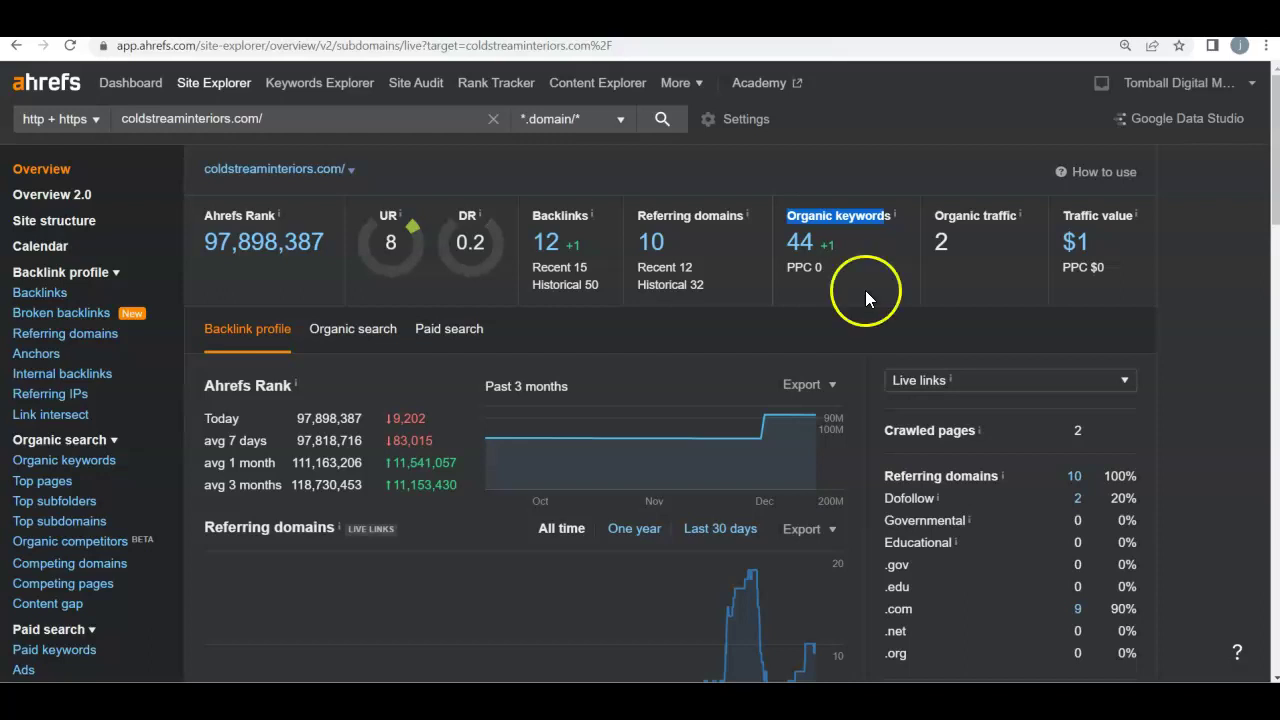
left_click(865, 290)
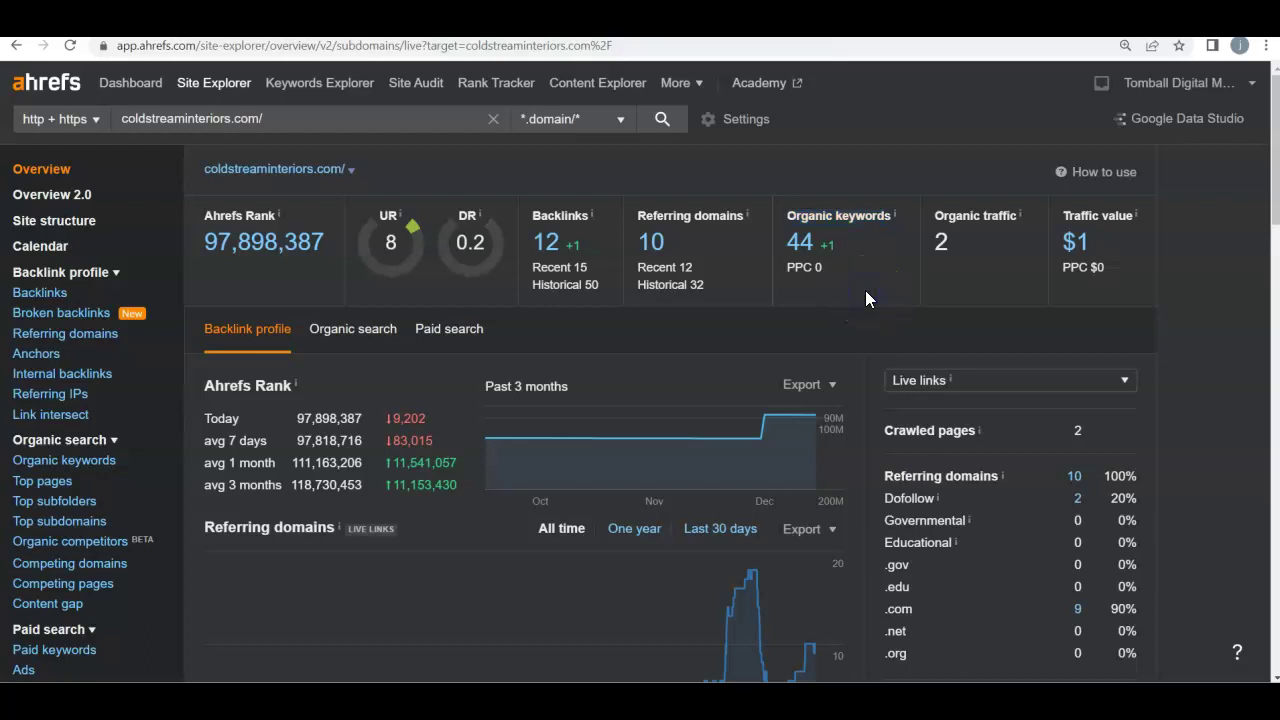
left_click(870, 308)
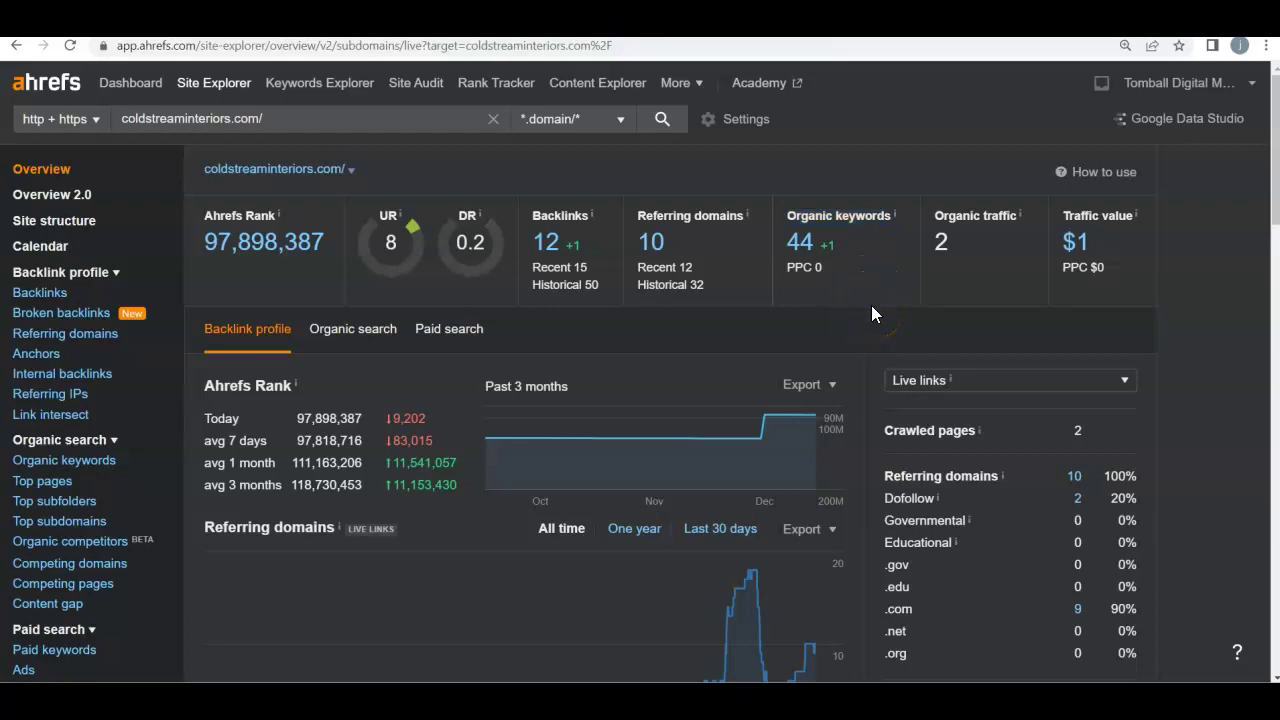